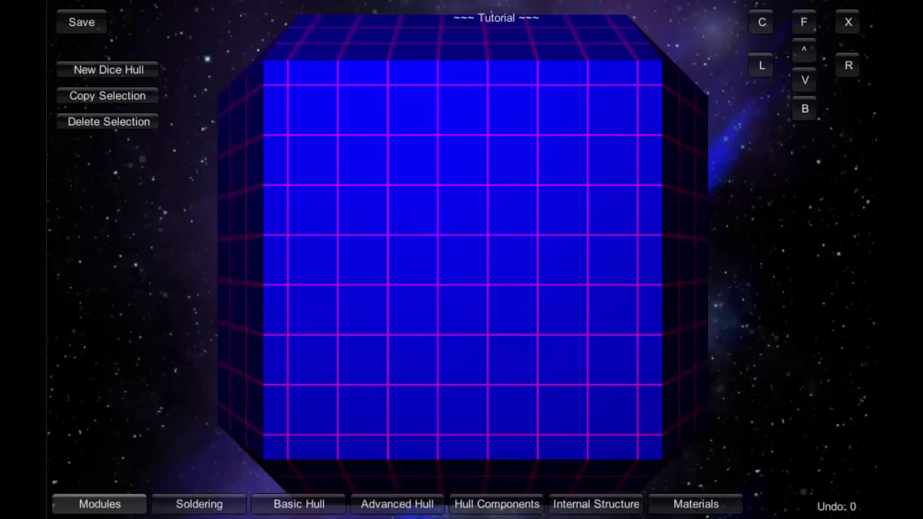
- Extend one square face of the bevelled cube hull outward to a depth of 19 with the basic hull tool
{"action": "left_click", "coordinate": [509, 503]}
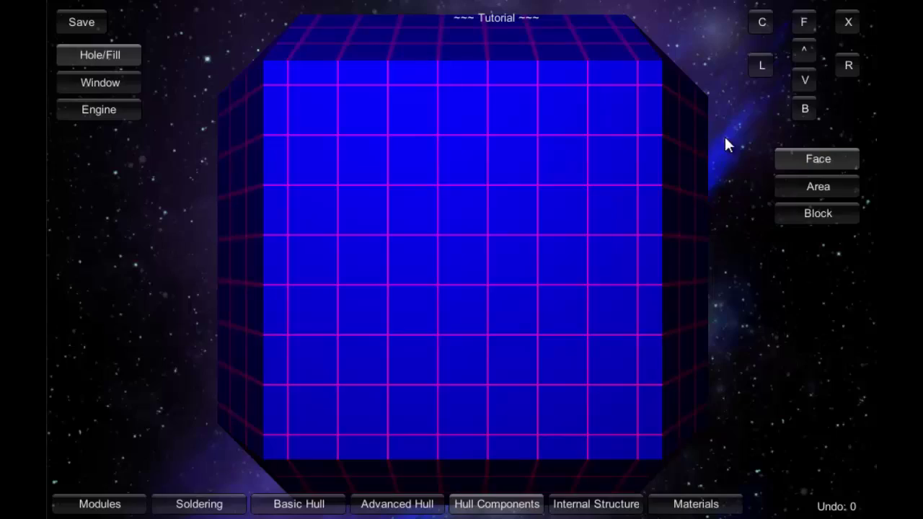
{"action": "left_click_drag", "start_coordinate": [726, 109], "coordinate": [609, 70]}
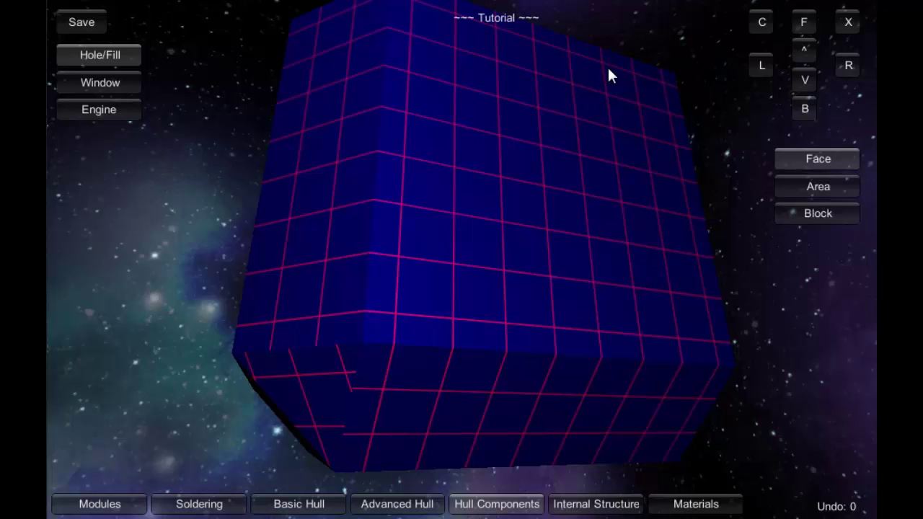
{"action": "left_click", "coordinate": [311, 509]}
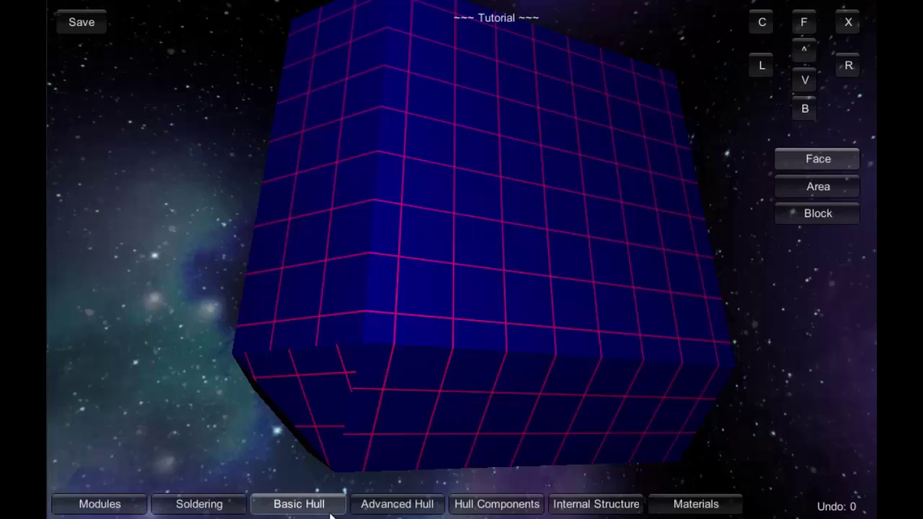
{"action": "left_click", "coordinate": [506, 274]}
{"action": "key", "text": "Left"}
{"action": "left_click", "coordinate": [413, 278]}
{"action": "key", "text": "Up"}
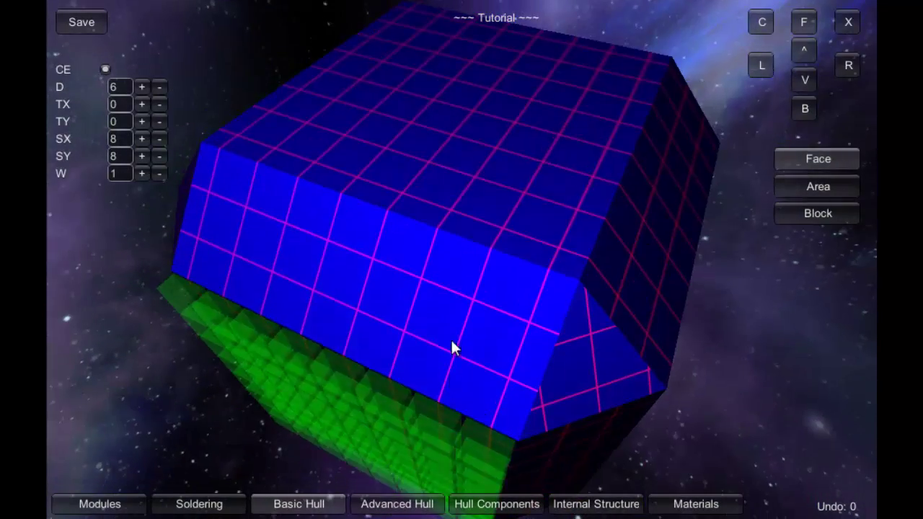
{"action": "left_click_drag", "start_coordinate": [467, 263], "coordinate": [497, 262]}
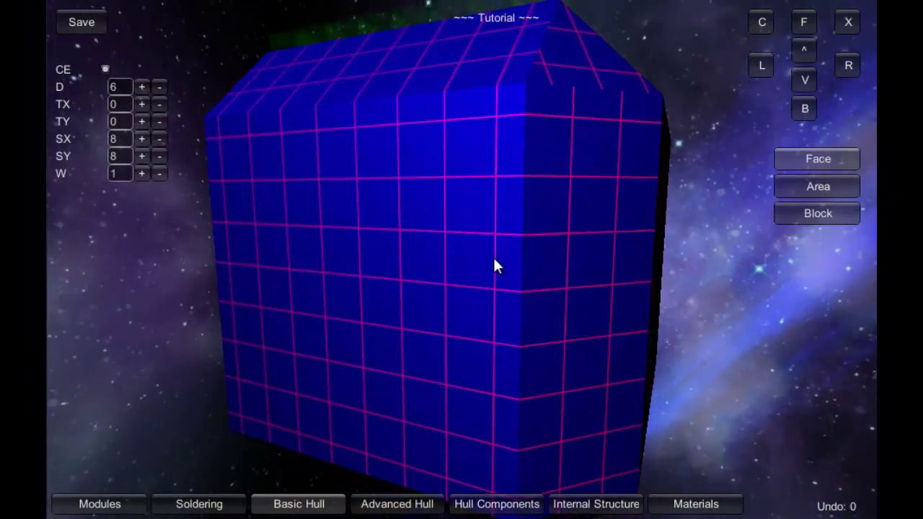
{"action": "scroll", "coordinate": [495, 261], "scroll_direction": "down", "scroll_amount": 3}
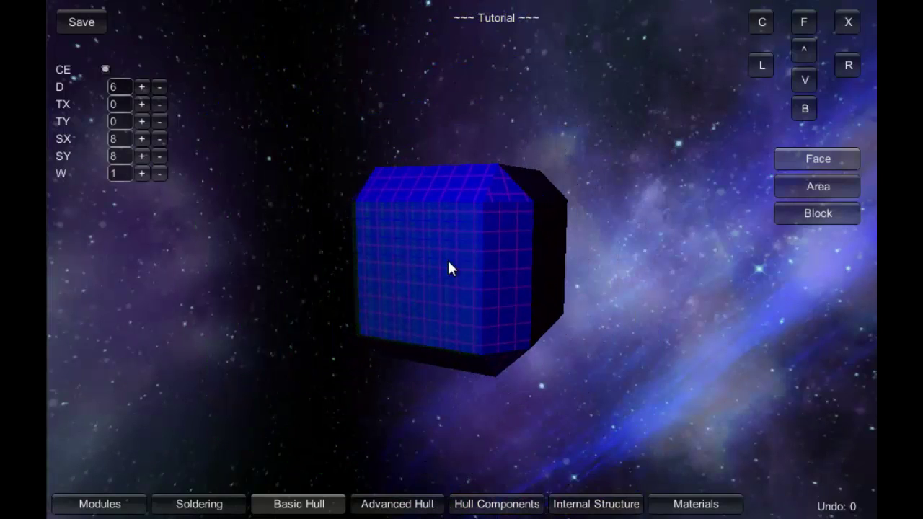
{"action": "left_click_drag", "start_coordinate": [447, 258], "coordinate": [206, 335]}
{"action": "scroll", "coordinate": [653, 228], "scroll_direction": "down", "scroll_amount": 2}
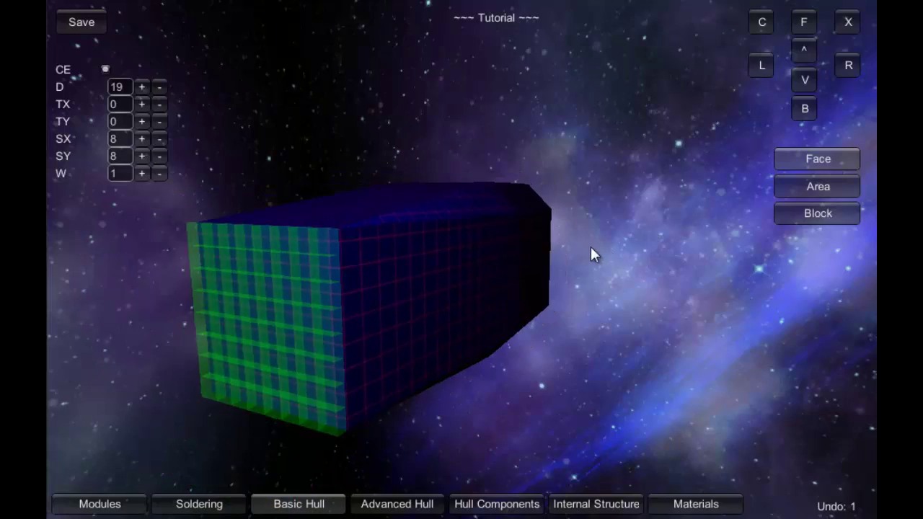
{"action": "left_click_drag", "start_coordinate": [590, 247], "coordinate": [268, 317]}
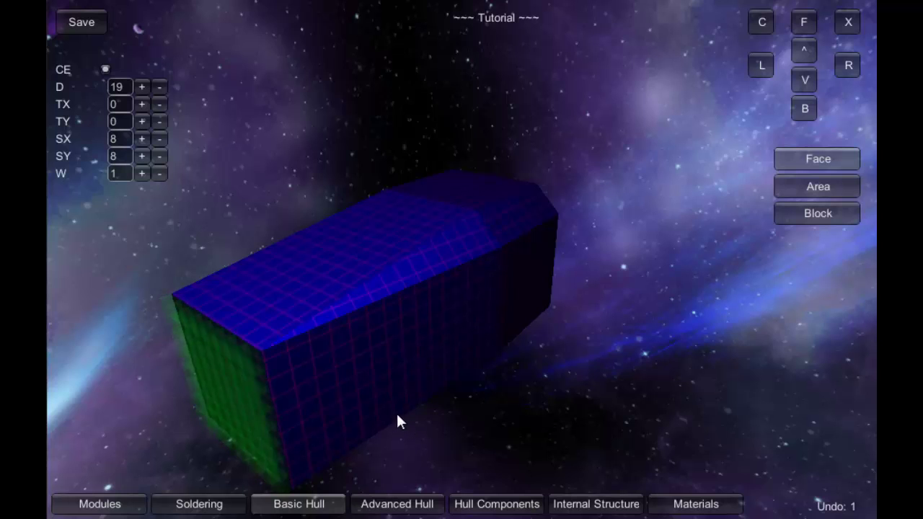
{"action": "left_click_drag", "start_coordinate": [382, 410], "coordinate": [391, 387]}
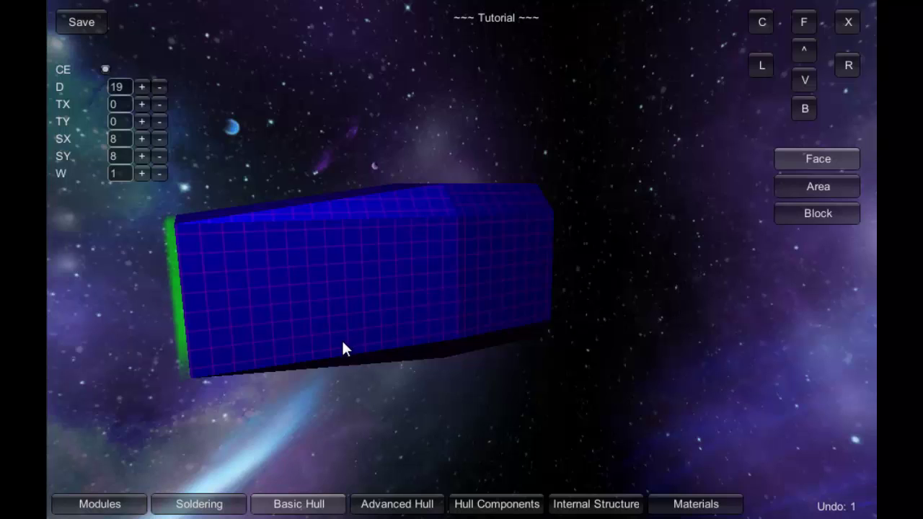
{"action": "left_click", "coordinate": [526, 511]}
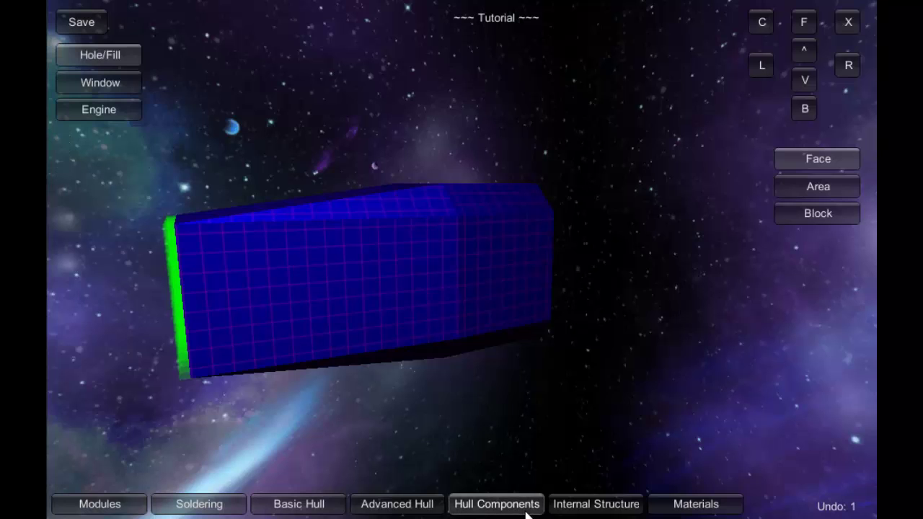
{"action": "left_click", "coordinate": [352, 503]}
{"action": "left_click_drag", "start_coordinate": [396, 346], "coordinate": [296, 339]}
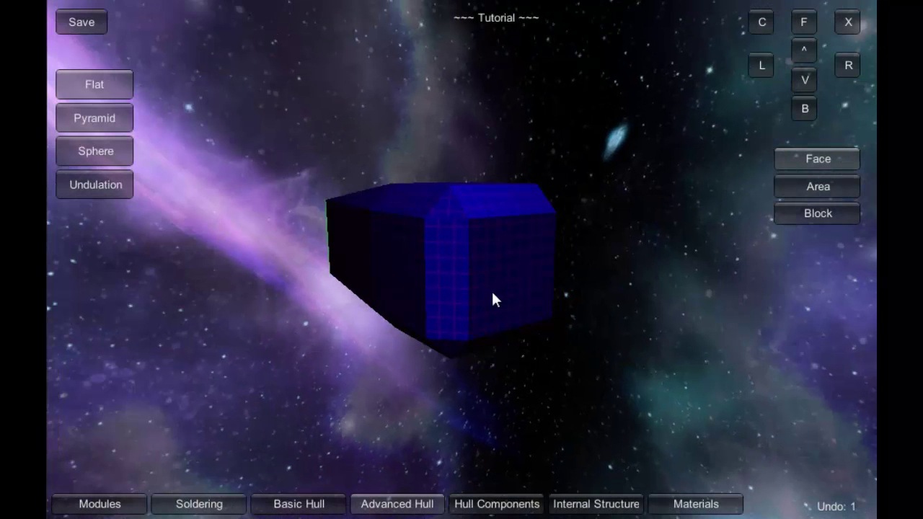
{"action": "left_click_drag", "start_coordinate": [536, 284], "coordinate": [472, 475]}
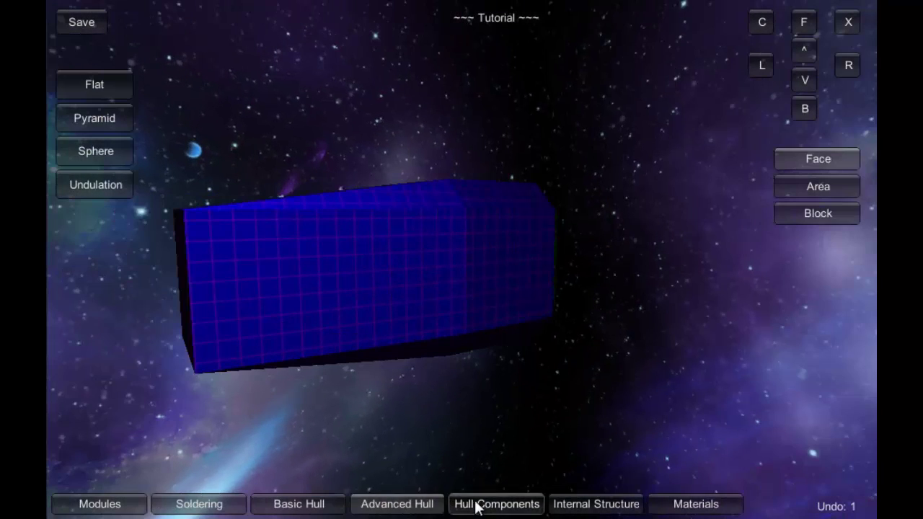
- Cut a hole two cells wide and three cells high in the middle of the extended end face
{"action": "left_click", "coordinate": [478, 504]}
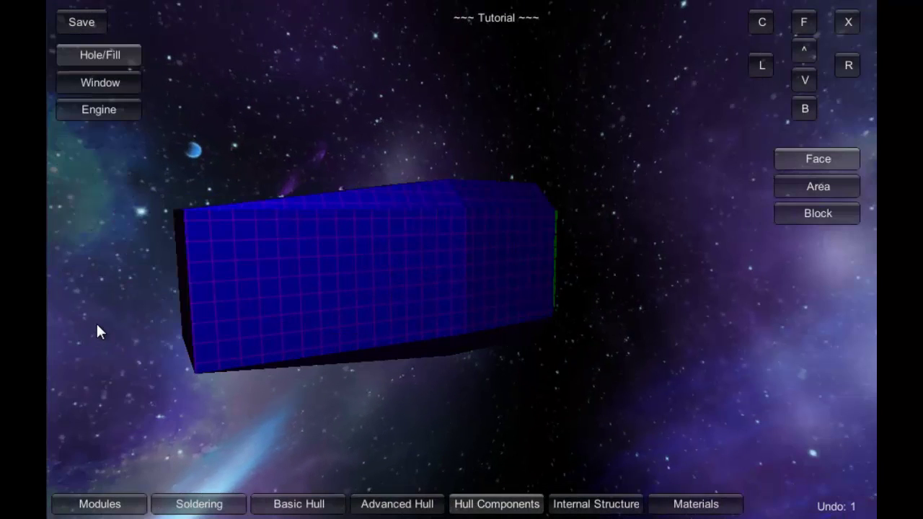
{"action": "left_click_drag", "start_coordinate": [97, 325], "coordinate": [197, 308]}
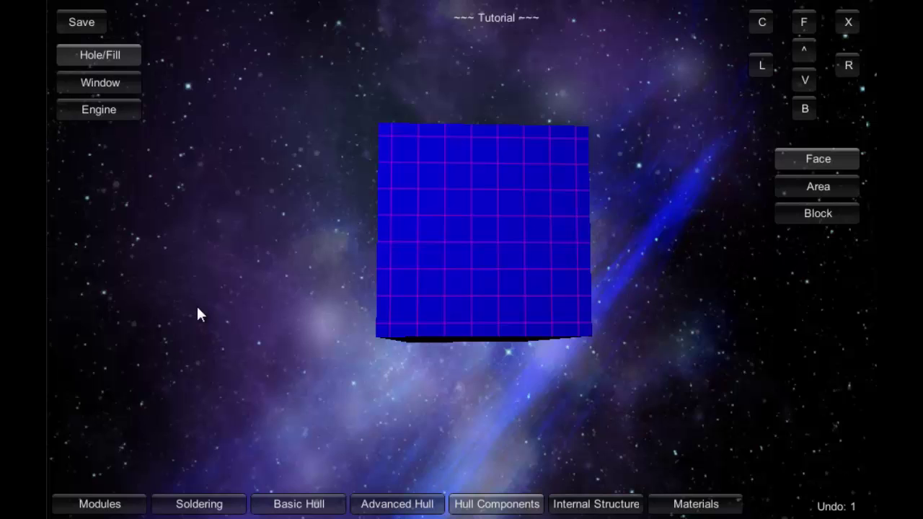
{"action": "left_click", "coordinate": [468, 206]}
{"action": "left_click", "coordinate": [468, 233]}
{"action": "left_click", "coordinate": [500, 256]}
{"action": "left_click", "coordinate": [497, 231]}
{"action": "left_click", "coordinate": [496, 218]}
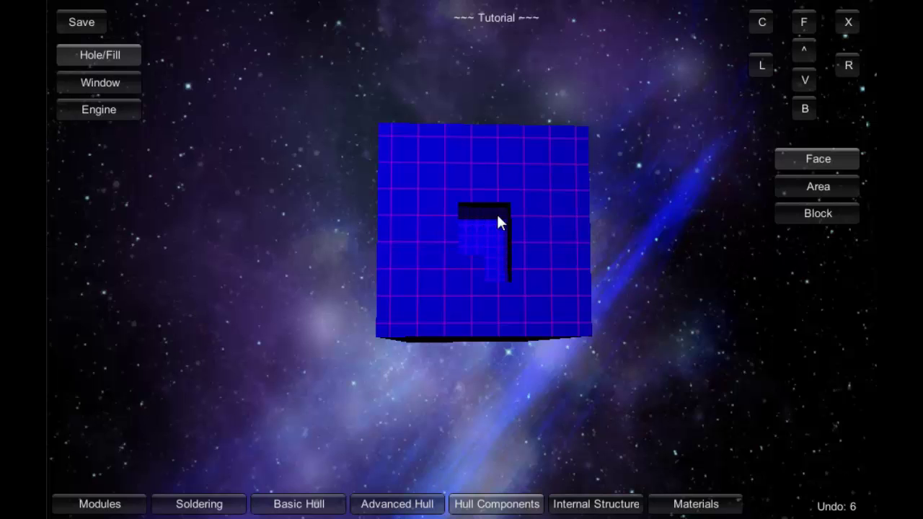
{"action": "left_click", "coordinate": [478, 272]}
{"action": "left_click_drag", "start_coordinate": [477, 272], "coordinate": [382, 266]}
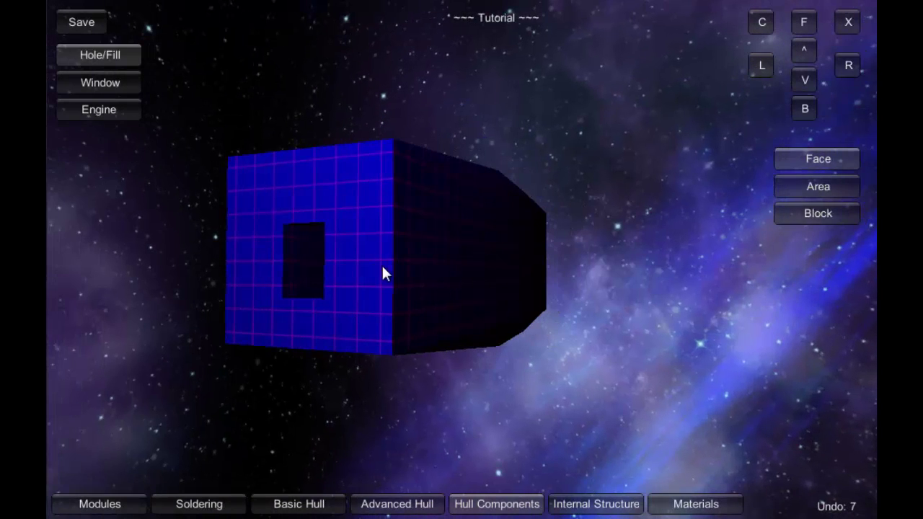
- Fill all six open cells of the hole in the end face
{"action": "left_click", "coordinate": [295, 243]}
{"action": "left_click", "coordinate": [294, 263]}
{"action": "left_click", "coordinate": [293, 288]}
{"action": "left_click", "coordinate": [311, 239]}
{"action": "left_click", "coordinate": [310, 263]}
{"action": "left_click", "coordinate": [310, 287]}
- Place a horizontal row of four windows in the end face and one more window in the row above
{"action": "mouse_move", "coordinate": [311, 298]}
{"action": "left_mouse_down"}
{"action": "mouse_move", "coordinate": [240, 326]}
{"action": "mouse_move", "coordinate": [269, 318]}
{"action": "left_mouse_up"}
{"action": "left_click", "coordinate": [127, 79]}
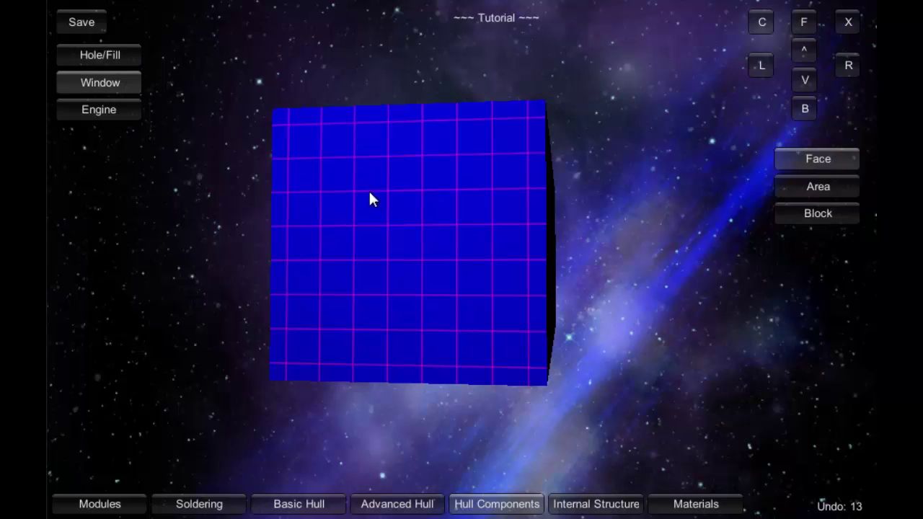
{"action": "left_click", "coordinate": [356, 224]}
{"action": "left_click", "coordinate": [386, 224]}
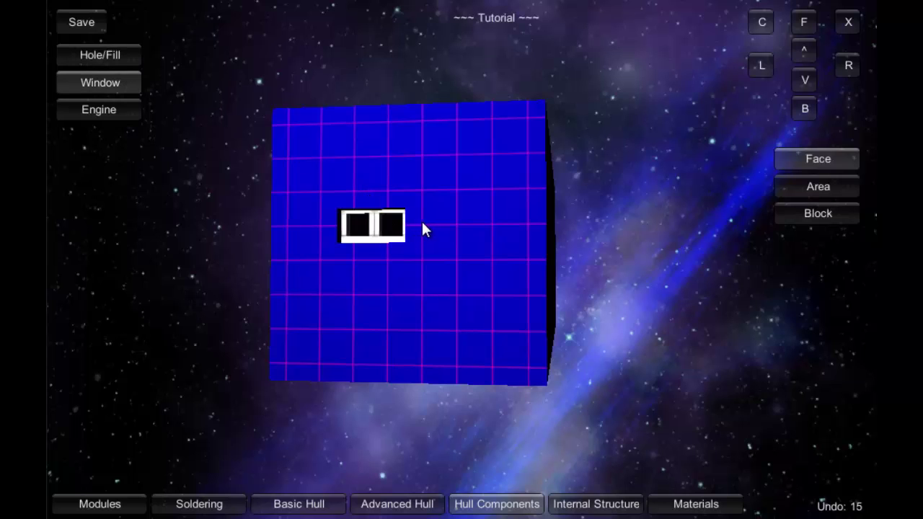
{"action": "left_click", "coordinate": [422, 224]}
{"action": "left_click", "coordinate": [447, 224]}
{"action": "mouse_move", "coordinate": [447, 224]}
{"action": "left_mouse_down"}
{"action": "mouse_move", "coordinate": [438, 288]}
{"action": "mouse_move", "coordinate": [422, 283]}
{"action": "mouse_move", "coordinate": [499, 271]}
{"action": "mouse_move", "coordinate": [483, 270]}
{"action": "left_mouse_up"}
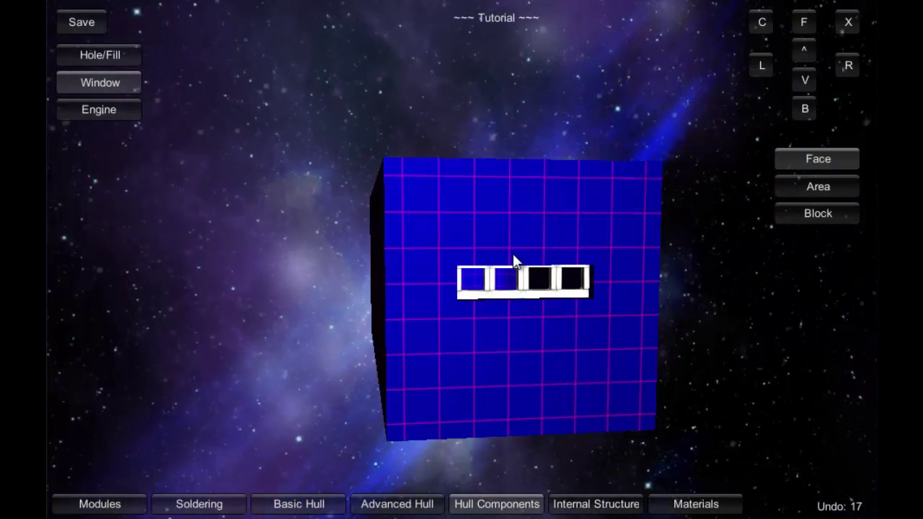
{"action": "left_click", "coordinate": [512, 253]}
{"action": "left_click_drag", "start_coordinate": [424, 332], "coordinate": [389, 324]}
- Replace all five windows in the end face with solid hull
{"action": "left_click", "coordinate": [138, 60]}
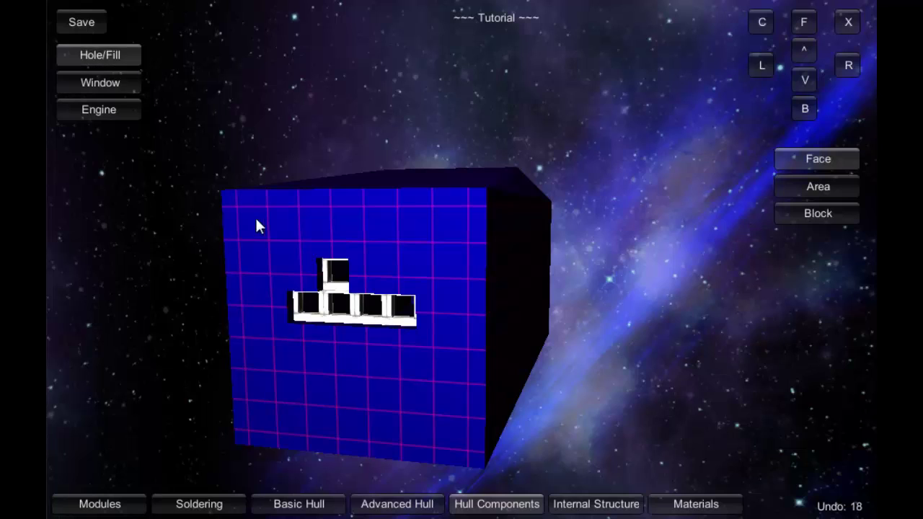
{"action": "left_click", "coordinate": [330, 275]}
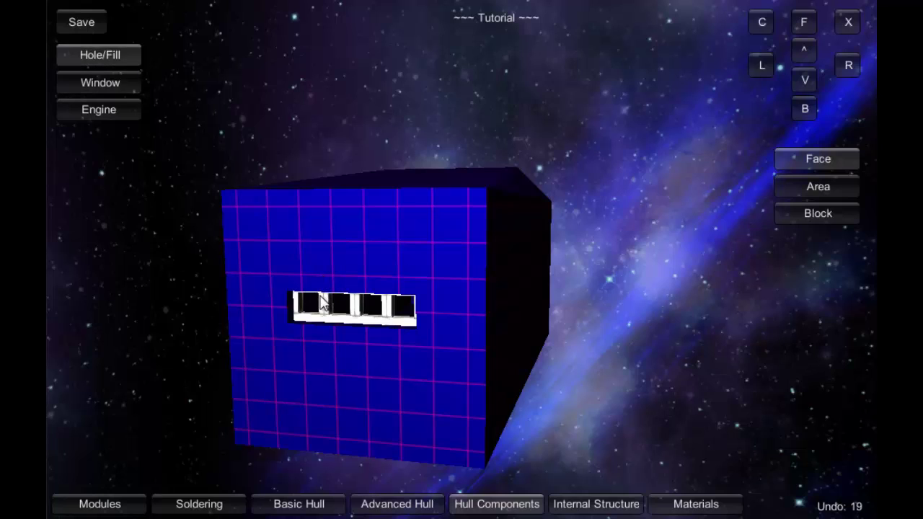
{"action": "left_click", "coordinate": [324, 306]}
{"action": "left_click", "coordinate": [330, 320]}
{"action": "left_click", "coordinate": [365, 324]}
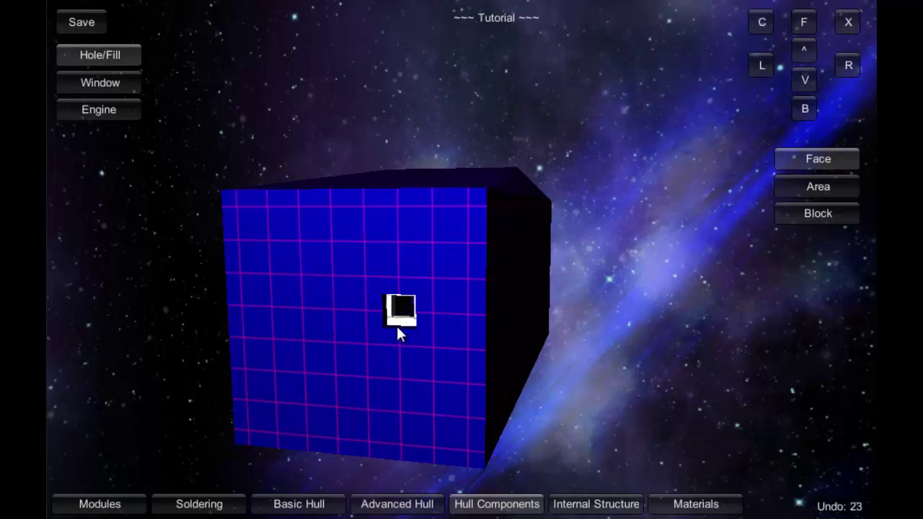
{"action": "left_click", "coordinate": [396, 326]}
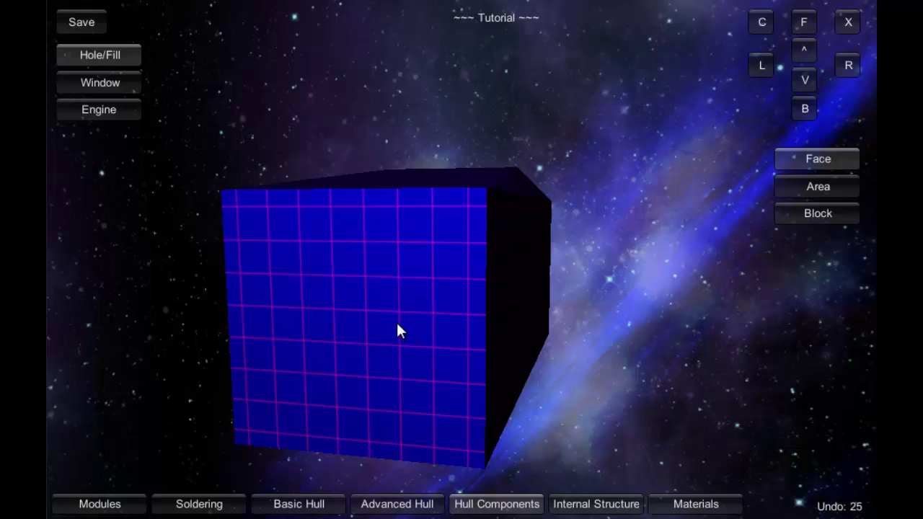
- Place seven engines on scattered cells of the end face
{"action": "left_click", "coordinate": [100, 113]}
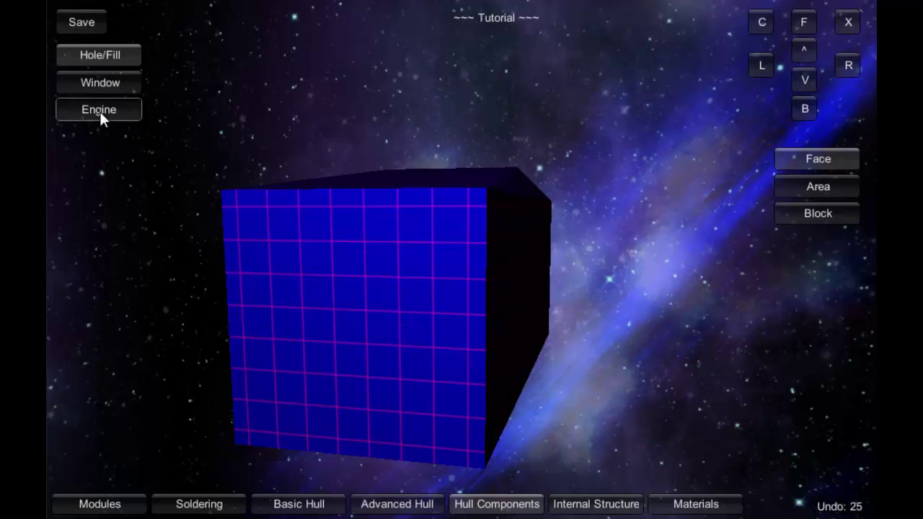
{"action": "left_click", "coordinate": [299, 277]}
{"action": "left_click", "coordinate": [366, 275]}
{"action": "left_click", "coordinate": [397, 275]}
{"action": "left_click", "coordinate": [399, 344]}
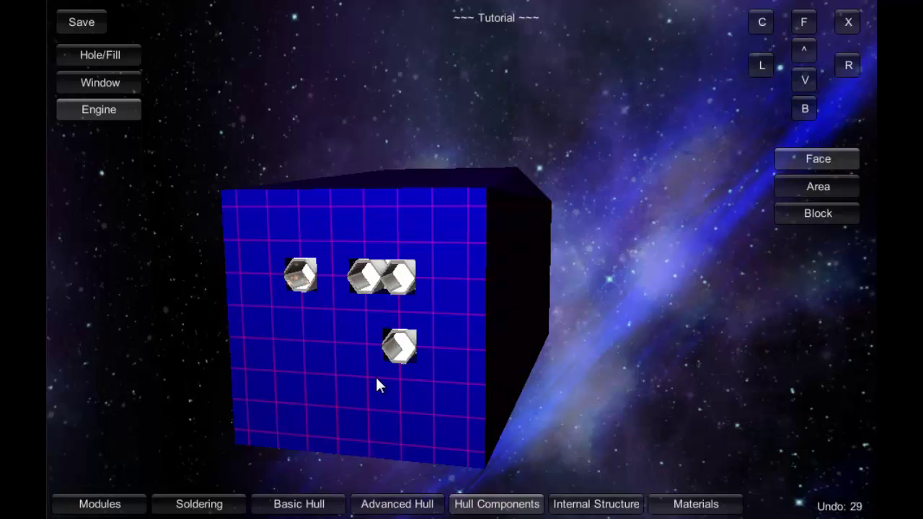
{"action": "left_click", "coordinate": [366, 376]}
{"action": "left_click", "coordinate": [304, 372]}
{"action": "left_click", "coordinate": [274, 371]}
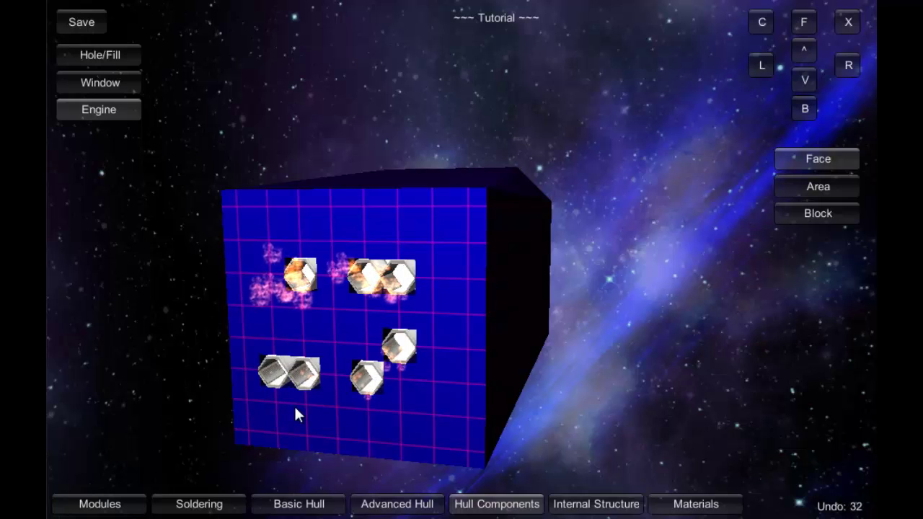
- Remove all seven engines from the end face by filling their cells with solid hull
{"action": "left_click_drag", "start_coordinate": [401, 341], "coordinate": [395, 254]}
{"action": "left_click", "coordinate": [91, 54]}
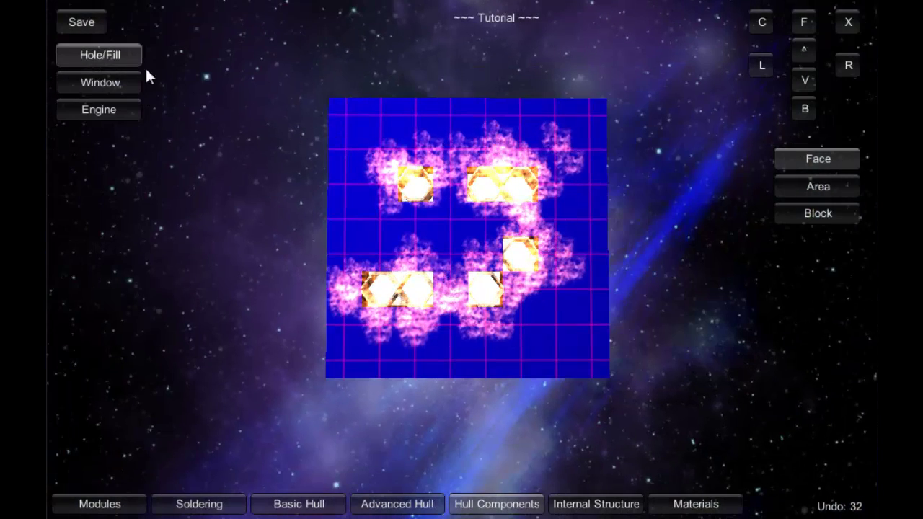
{"action": "left_click", "coordinate": [423, 195]}
{"action": "left_click", "coordinate": [478, 192]}
{"action": "left_click", "coordinate": [511, 181]}
{"action": "left_click", "coordinate": [519, 247]}
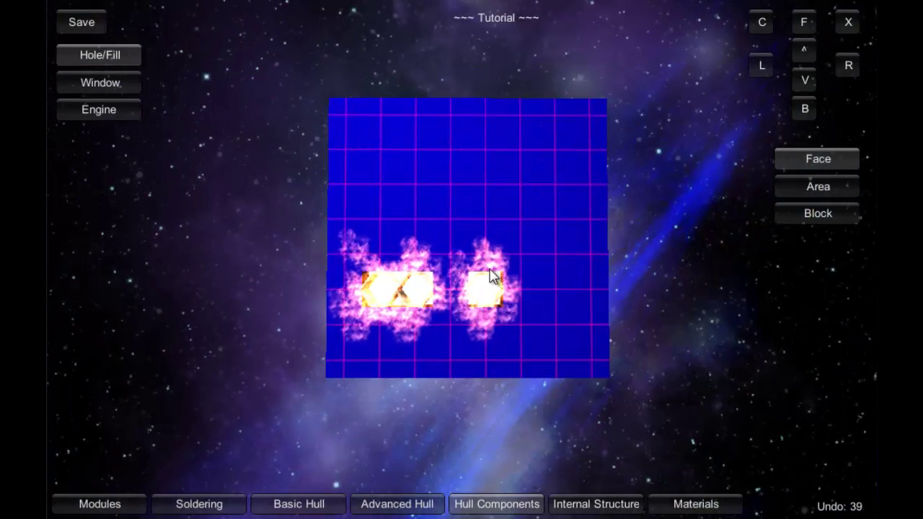
{"action": "left_click", "coordinate": [490, 277]}
{"action": "left_click", "coordinate": [422, 288]}
{"action": "left_click", "coordinate": [401, 290]}
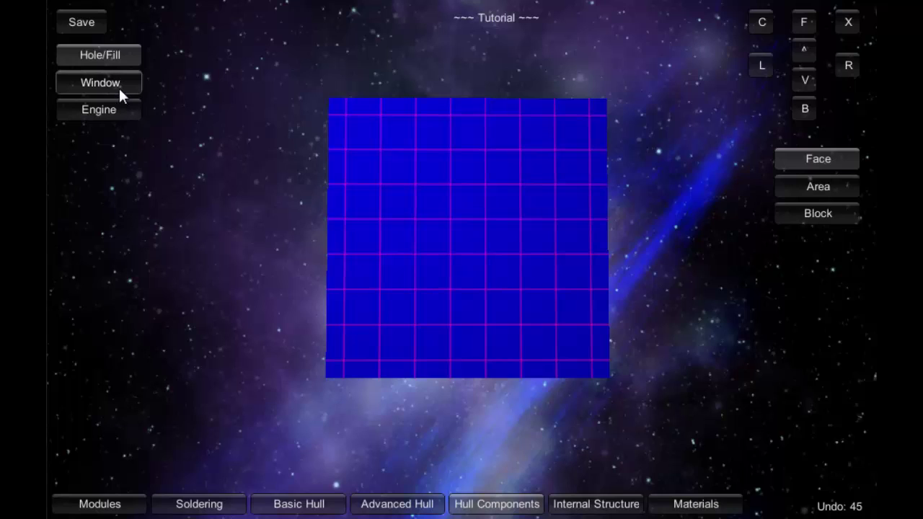
- Cut a square 4-by-4-cell opening in the middle of the extended end face, filling the extra cell below it
{"action": "left_click_drag", "start_coordinate": [416, 305], "coordinate": [415, 228]}
{"action": "mouse_move", "coordinate": [435, 195]}
{"action": "left_mouse_down"}
{"action": "mouse_move", "coordinate": [447, 192]}
{"action": "mouse_move", "coordinate": [424, 192]}
{"action": "mouse_move", "coordinate": [470, 231]}
{"action": "mouse_move", "coordinate": [482, 193]}
{"action": "mouse_move", "coordinate": [483, 324]}
{"action": "mouse_move", "coordinate": [496, 295]}
{"action": "mouse_move", "coordinate": [511, 297]}
{"action": "mouse_move", "coordinate": [528, 248]}
{"action": "mouse_move", "coordinate": [498, 221]}
{"action": "mouse_move", "coordinate": [443, 266]}
{"action": "mouse_move", "coordinate": [482, 365]}
{"action": "left_mouse_up"}
{"action": "left_click_drag", "start_coordinate": [504, 332], "coordinate": [474, 399]}
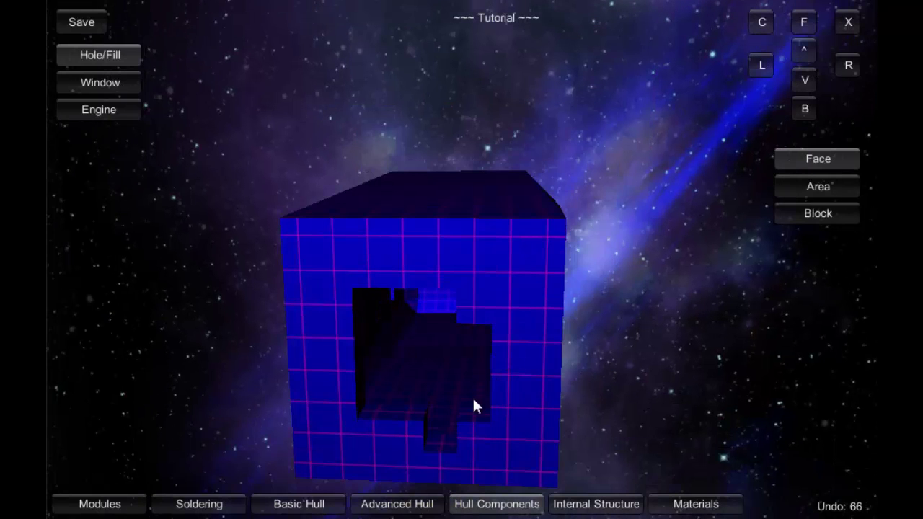
{"action": "left_click", "coordinate": [442, 445]}
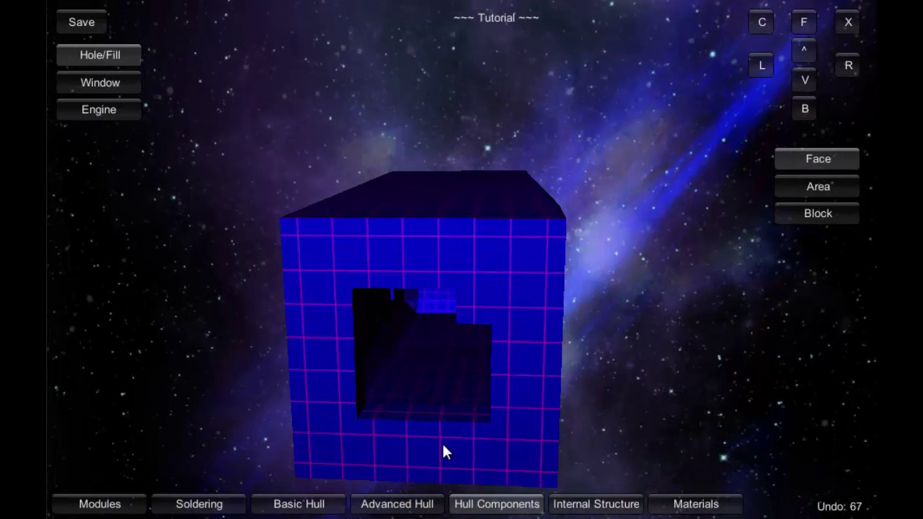
{"action": "left_click", "coordinate": [459, 301]}
- Fill the stray single-cell holes in the hull's other outer faces, leaving only the square opening
{"action": "left_click_drag", "start_coordinate": [338, 333], "coordinate": [447, 324]}
{"action": "left_click", "coordinate": [415, 308]}
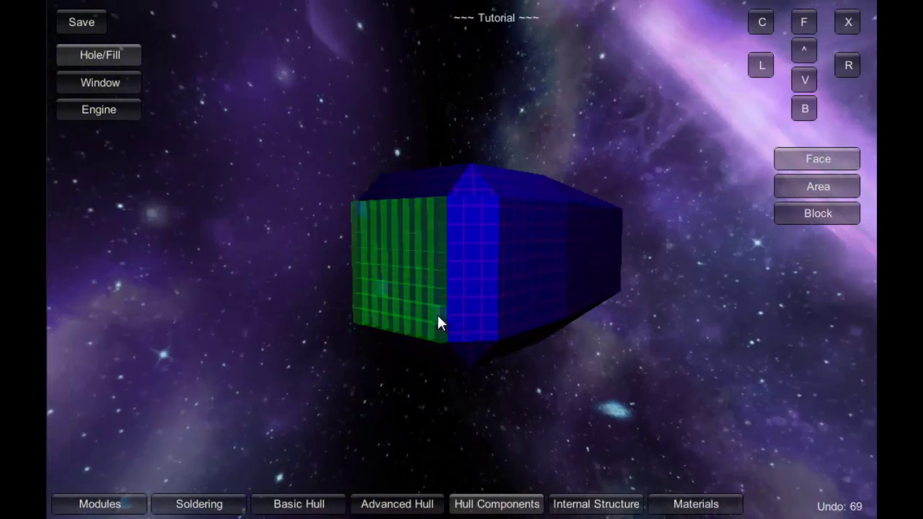
{"action": "left_click", "coordinate": [437, 314]}
{"action": "left_click", "coordinate": [381, 292]}
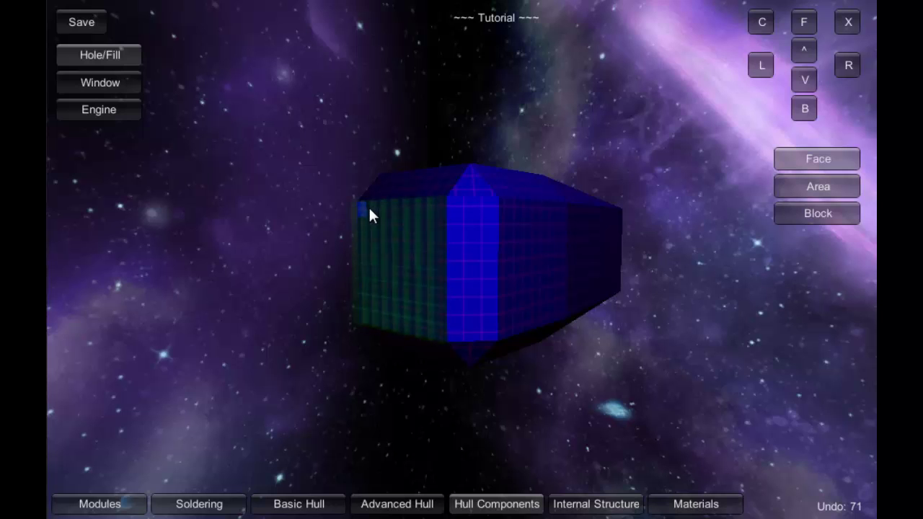
{"action": "left_click", "coordinate": [365, 210]}
{"action": "left_click_drag", "start_coordinate": [365, 209], "coordinate": [488, 337]}
{"action": "left_click", "coordinate": [455, 160]}
{"action": "left_click", "coordinate": [475, 205]}
{"action": "left_click", "coordinate": [501, 331]}
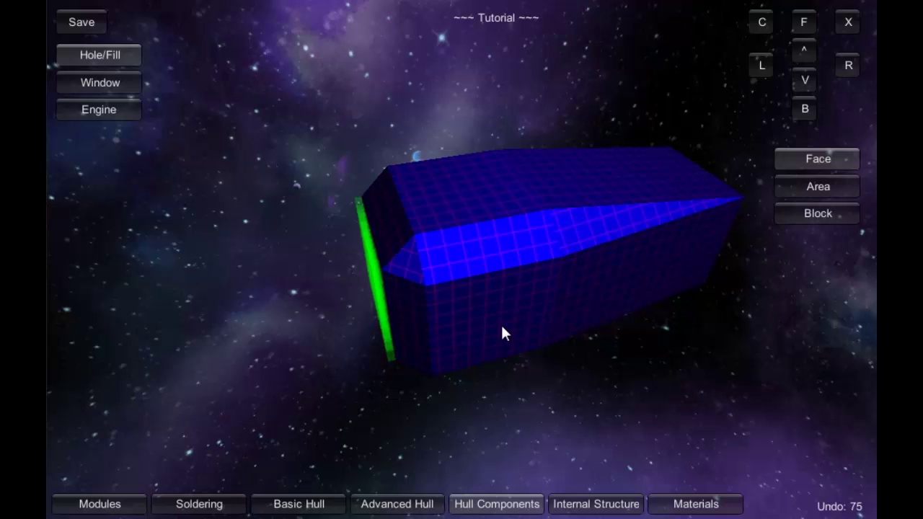
{"action": "left_click_drag", "start_coordinate": [94, 365], "coordinate": [640, 260]}
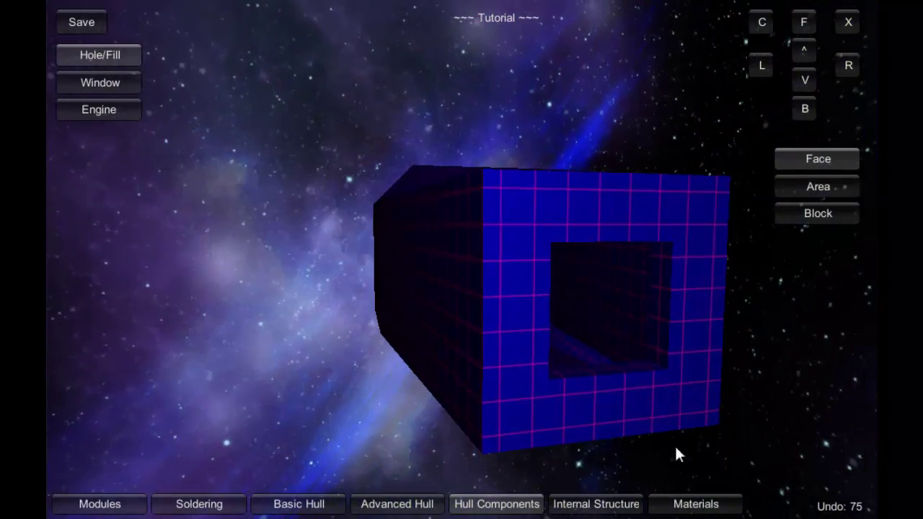
- Start a new internal-structure platform inside the hull, at the grid point by the lower corner of the square opening
{"action": "left_click", "coordinate": [558, 506]}
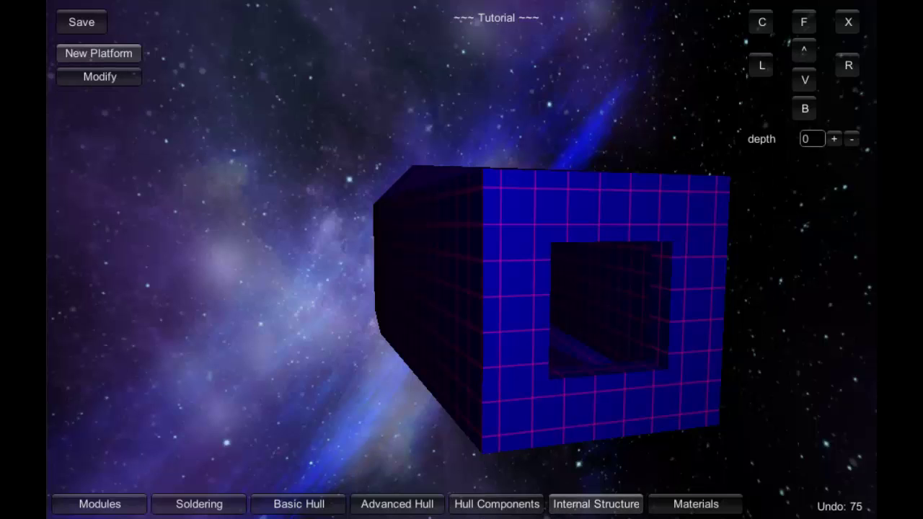
{"action": "left_click", "coordinate": [569, 504]}
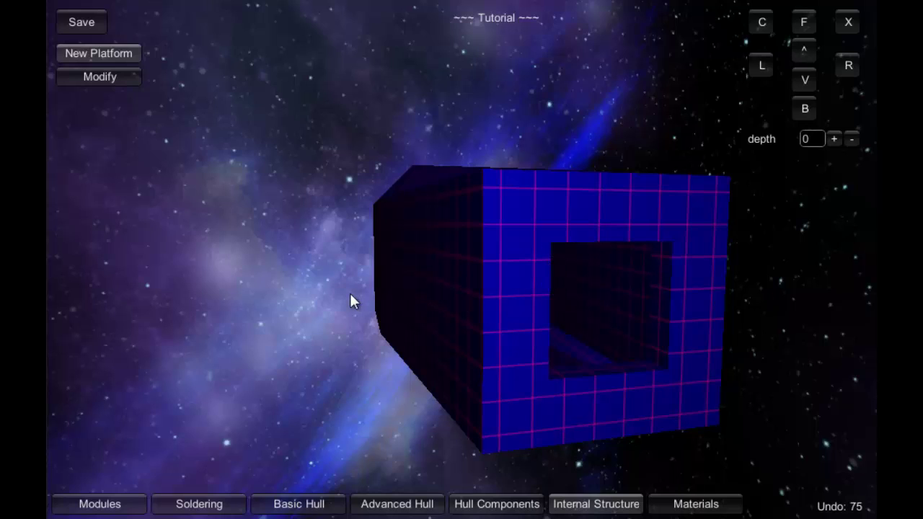
{"action": "left_click_drag", "start_coordinate": [233, 280], "coordinate": [346, 322]}
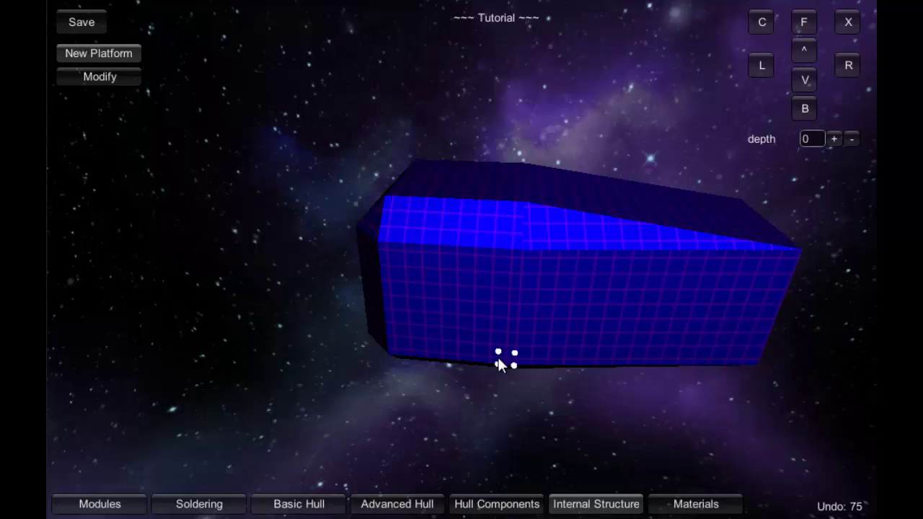
{"action": "left_click_drag", "start_coordinate": [719, 362], "coordinate": [565, 292]}
{"action": "scroll", "coordinate": [457, 303], "scroll_direction": "up", "scroll_amount": 8}
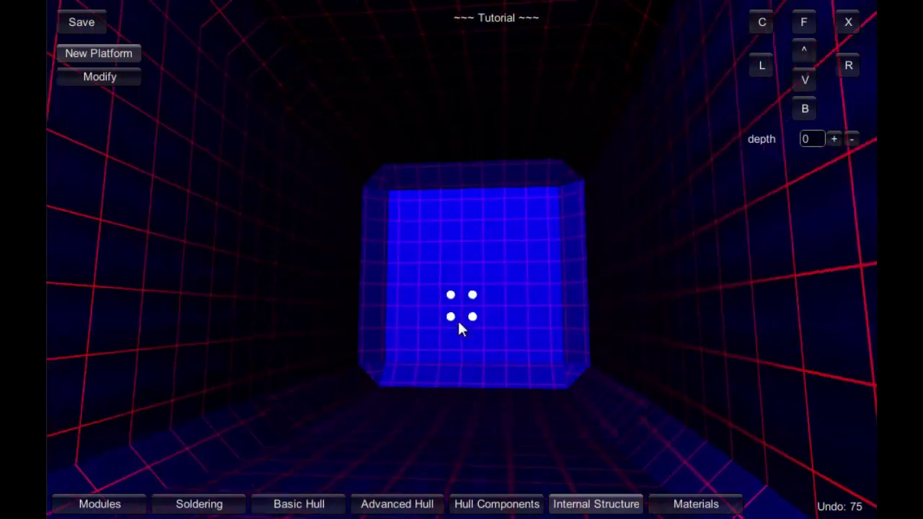
{"action": "left_click_drag", "start_coordinate": [459, 321], "coordinate": [231, 385]}
{"action": "scroll", "coordinate": [366, 339], "scroll_direction": "up", "scroll_amount": 5}
{"action": "scroll", "coordinate": [364, 336], "scroll_direction": "up", "scroll_amount": 3}
{"action": "left_click_drag", "start_coordinate": [373, 217], "coordinate": [353, 164]}
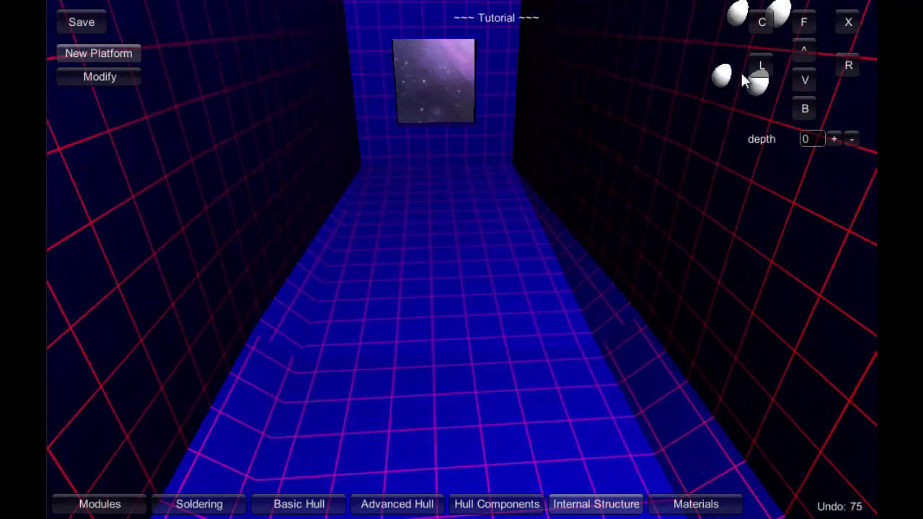
{"action": "mouse_move", "coordinate": [533, 162]}
{"action": "left_mouse_down"}
{"action": "mouse_move", "coordinate": [529, 120]}
{"action": "mouse_move", "coordinate": [532, 171]}
{"action": "left_mouse_up"}
{"action": "key", "text": "w"}
{"action": "key", "text": "w"}
{"action": "left_click_drag", "start_coordinate": [603, 176], "coordinate": [450, 289]}
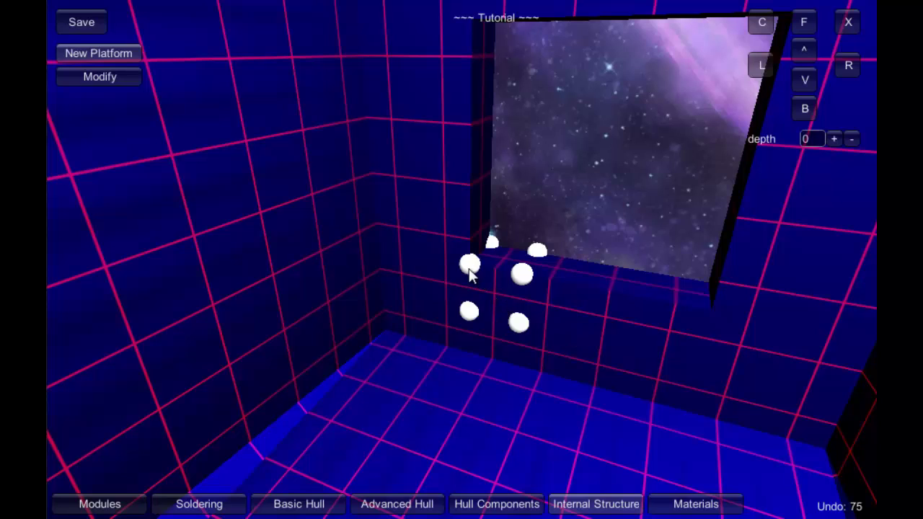
{"action": "left_click", "coordinate": [469, 268]}
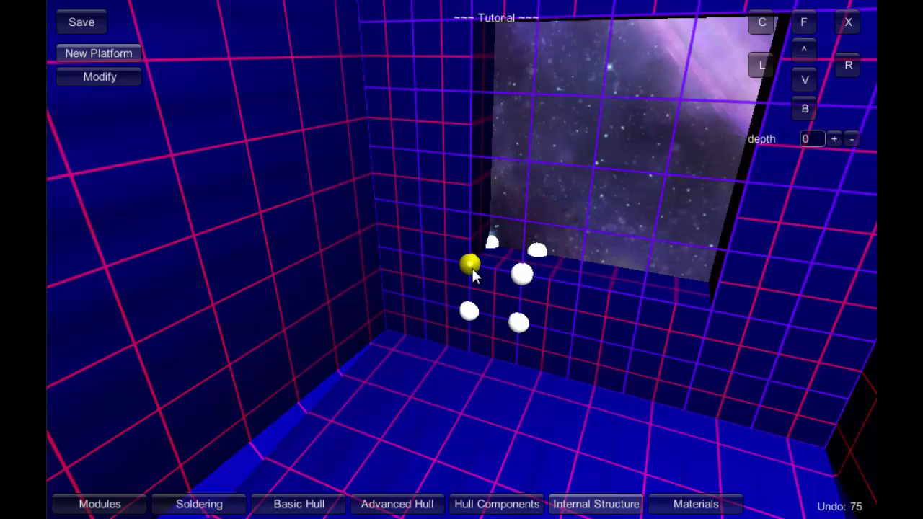
- Set the platform's drawing plane to horizontal and draw its first edge from the start point to the adjacent side wall
{"action": "left_click_drag", "start_coordinate": [472, 269], "coordinate": [677, 167]}
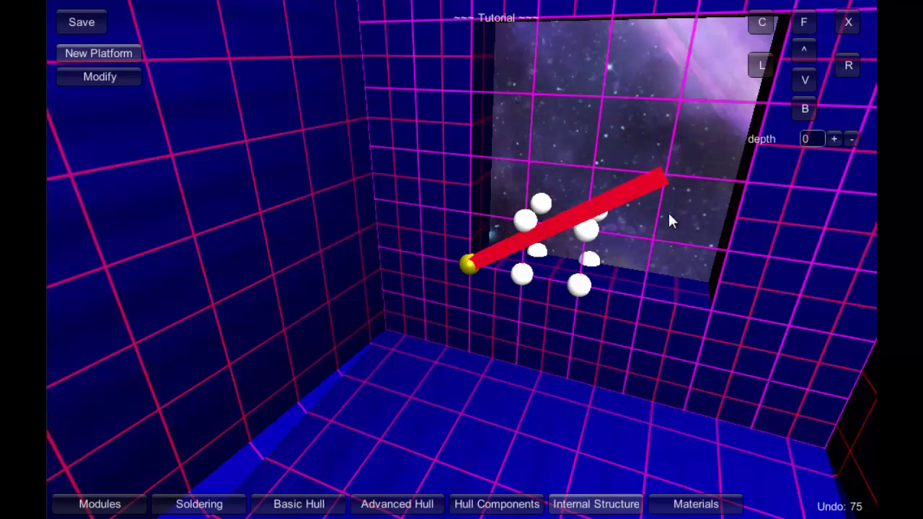
{"action": "left_click_drag", "start_coordinate": [669, 228], "coordinate": [490, 88]}
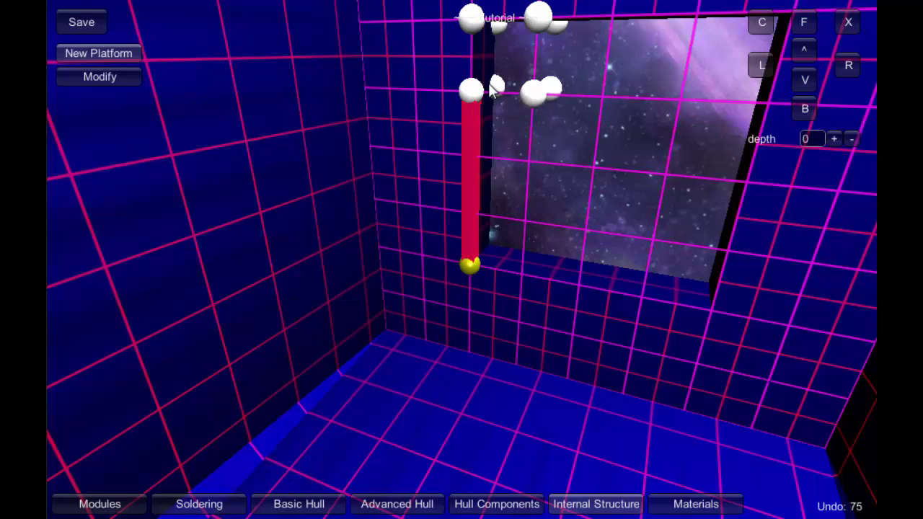
{"action": "left_click_drag", "start_coordinate": [490, 88], "coordinate": [633, 137]}
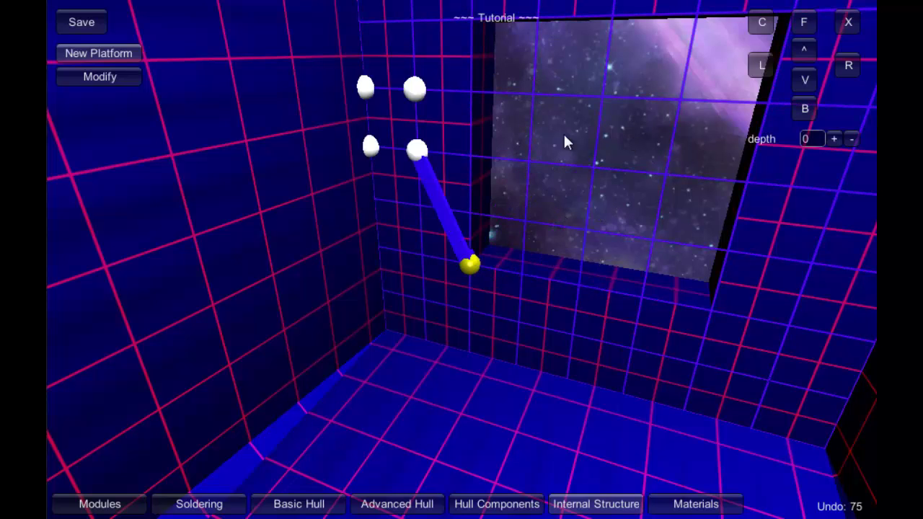
{"action": "left_click_drag", "start_coordinate": [541, 213], "coordinate": [537, 272]}
{"action": "scroll", "coordinate": [541, 253], "scroll_direction": "down", "scroll_amount": 2}
{"action": "left_click_drag", "start_coordinate": [467, 108], "coordinate": [283, 321]}
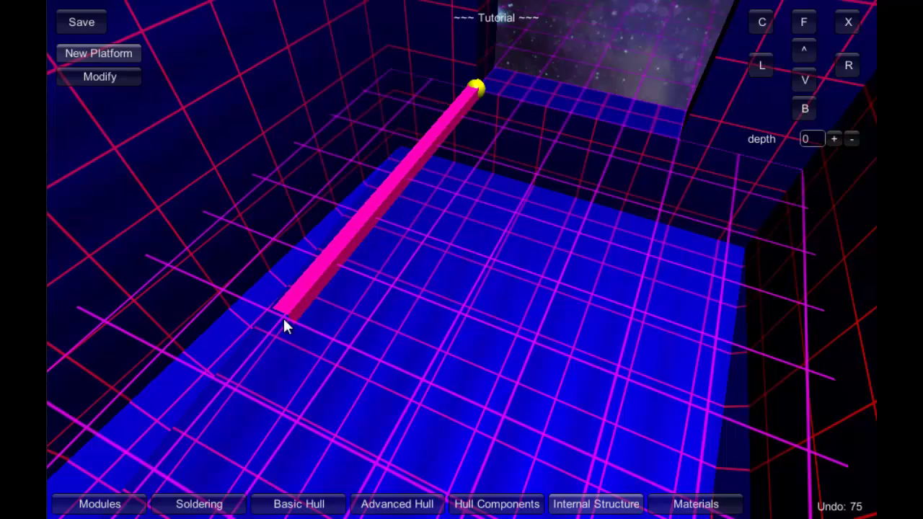
{"action": "left_click_drag", "start_coordinate": [282, 317], "coordinate": [171, 268]}
{"action": "left_click", "coordinate": [339, 233]}
{"action": "left_click_drag", "start_coordinate": [439, 270], "coordinate": [555, 237]}
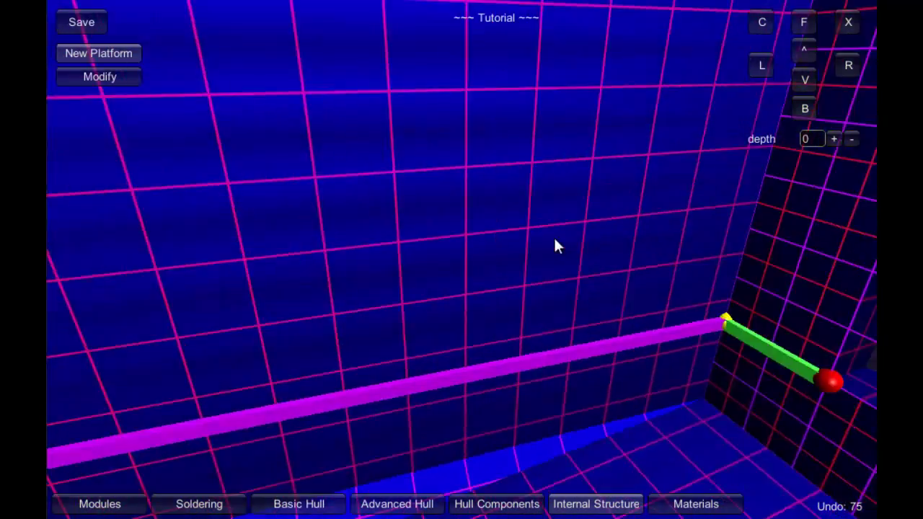
- Extend the platform outline along the side wall to where the hull bends, and across to the opposite side wall
{"action": "left_click_drag", "start_coordinate": [488, 320], "coordinate": [178, 324]}
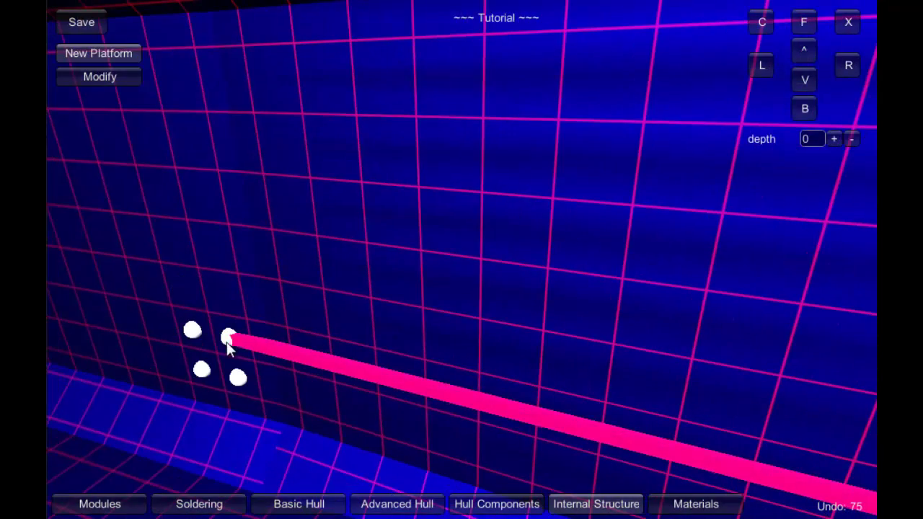
{"action": "left_click", "coordinate": [268, 346]}
{"action": "left_click_drag", "start_coordinate": [267, 346], "coordinate": [552, 20]}
{"action": "left_click_drag", "start_coordinate": [104, 254], "coordinate": [821, 238]}
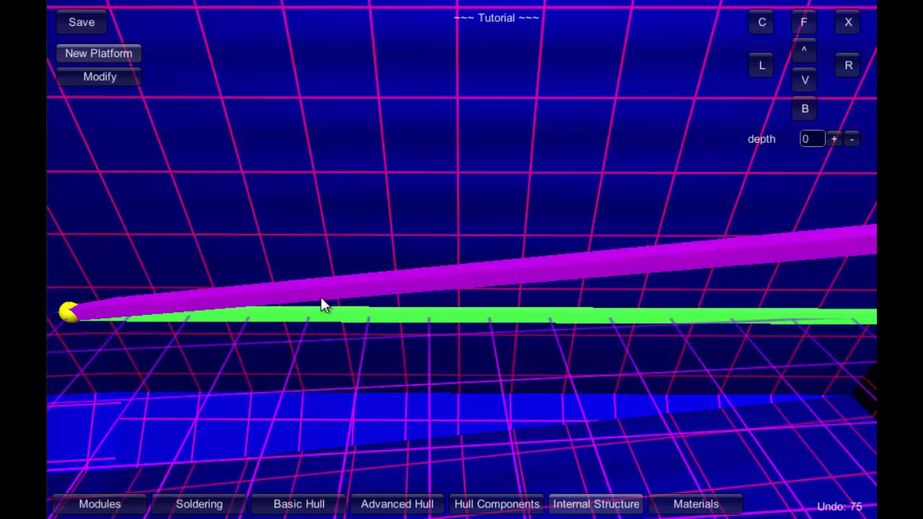
{"action": "left_click_drag", "start_coordinate": [269, 381], "coordinate": [564, 287]}
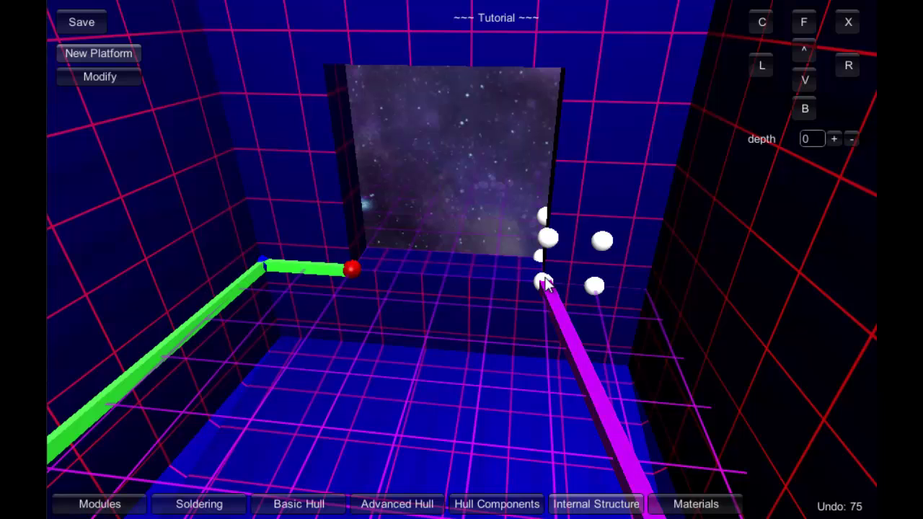
{"action": "left_click", "coordinate": [597, 286]}
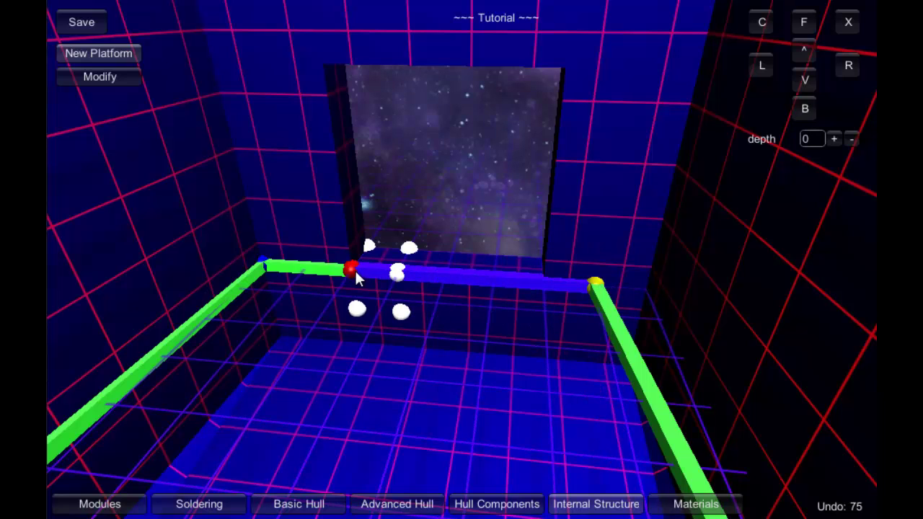
{"action": "left_click", "coordinate": [598, 281]}
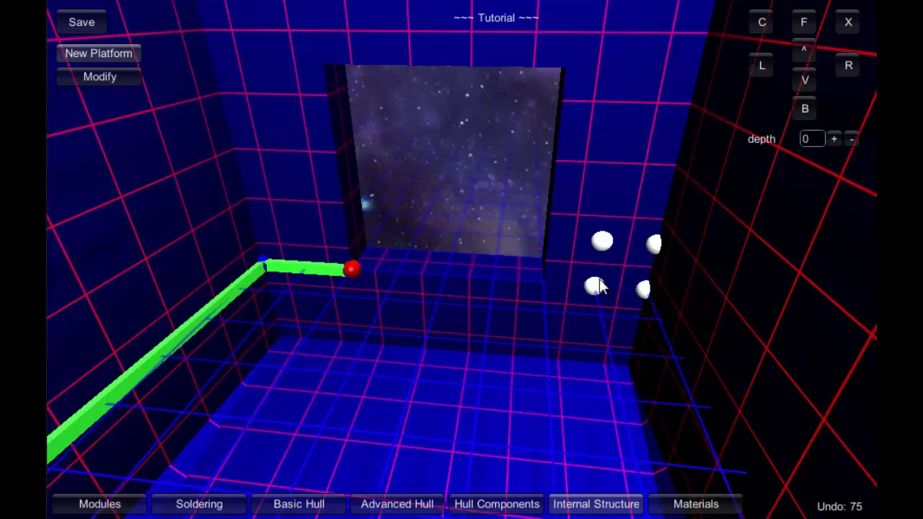
{"action": "left_click", "coordinate": [599, 281]}
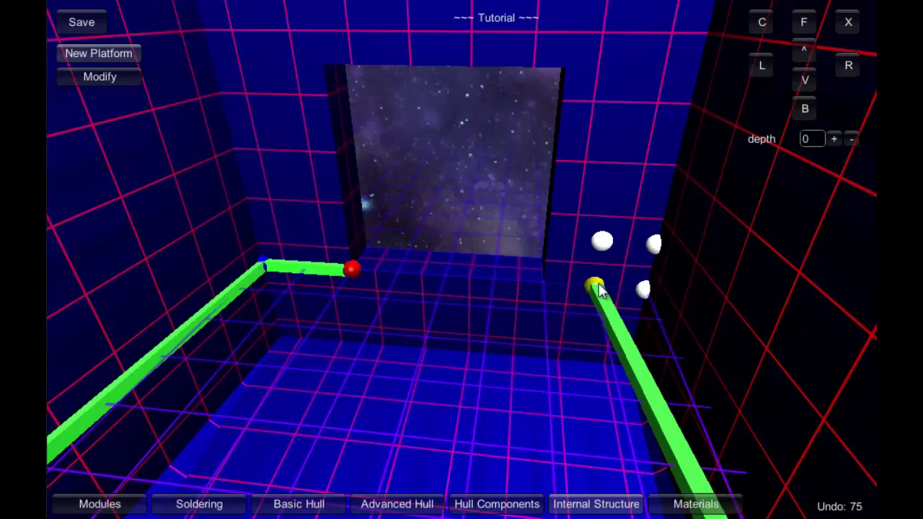
{"action": "left_click", "coordinate": [598, 287]}
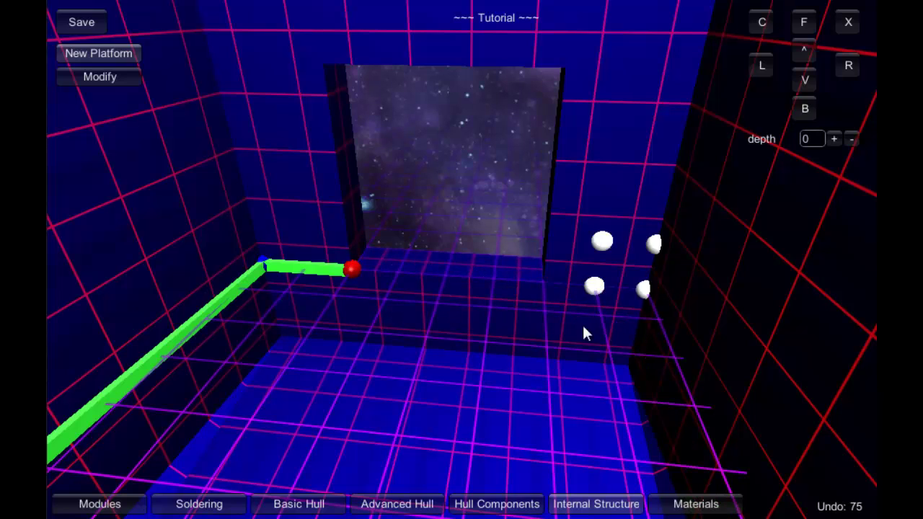
{"action": "left_click_drag", "start_coordinate": [582, 326], "coordinate": [653, 399]}
{"action": "left_click", "coordinate": [435, 31]}
{"action": "left_click", "coordinate": [435, 29]}
- Place the platform's last corner where the opposite side wall meets the end face, and close the outline at the start point
{"action": "left_click", "coordinate": [477, 28]}
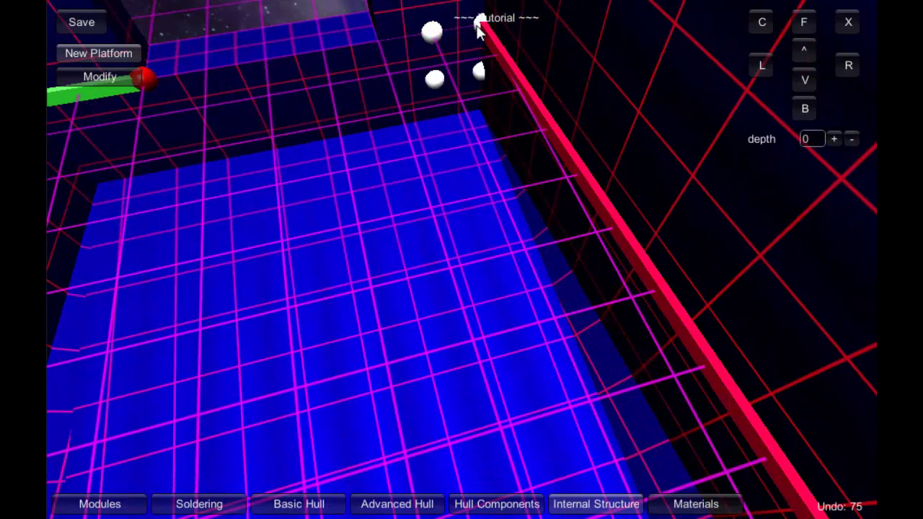
{"action": "left_click", "coordinate": [476, 26]}
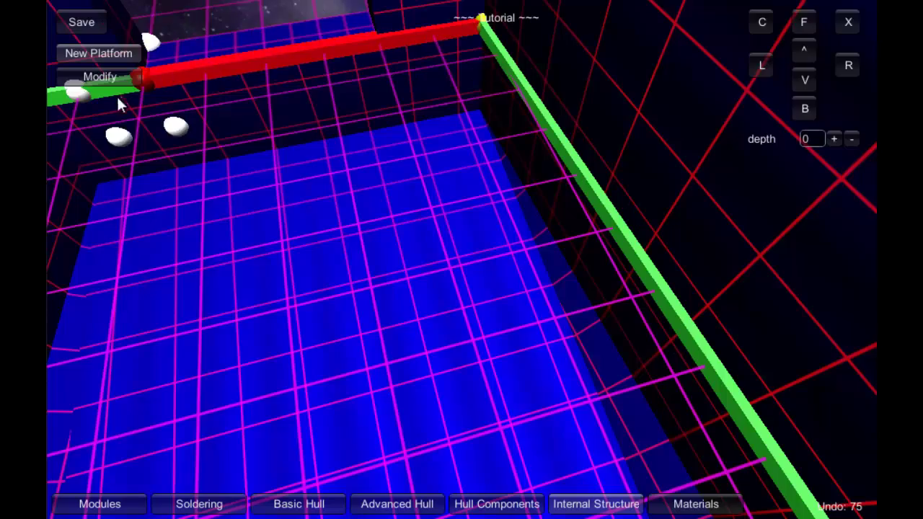
{"action": "left_click_drag", "start_coordinate": [116, 94], "coordinate": [236, 214]}
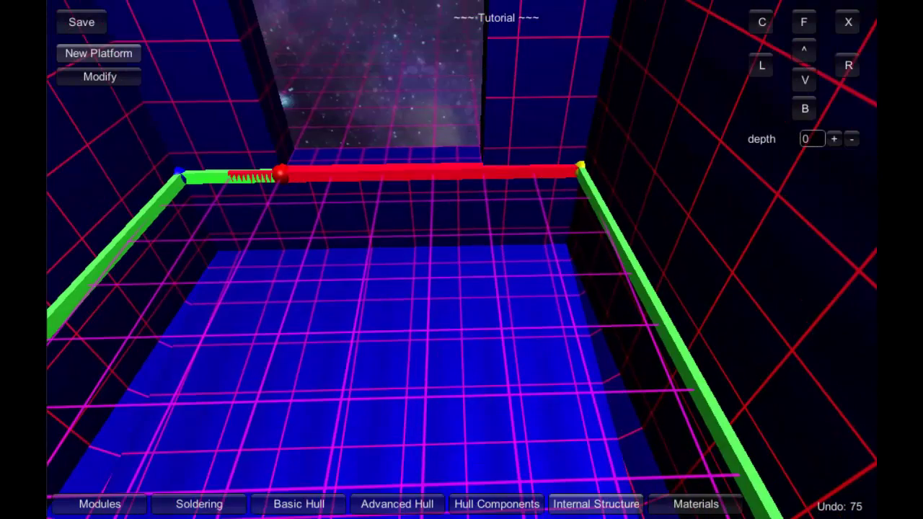
{"action": "left_click", "coordinate": [284, 173]}
- Start a second platform at the floor's free-edge corner by the side wall, on a vertical plane across the hull
{"action": "left_click_drag", "start_coordinate": [487, 334], "coordinate": [653, 322]}
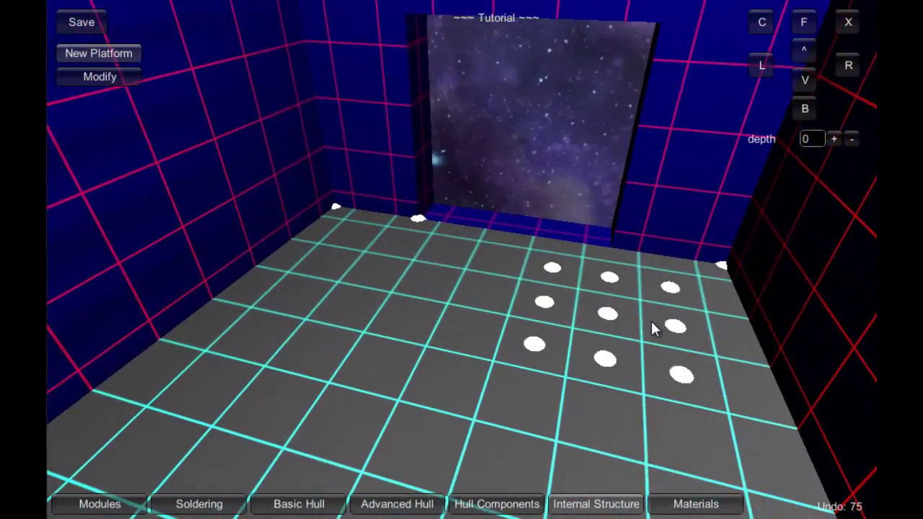
{"action": "key", "text": "s"}
{"action": "left_click_drag", "start_coordinate": [541, 366], "coordinate": [473, 387]}
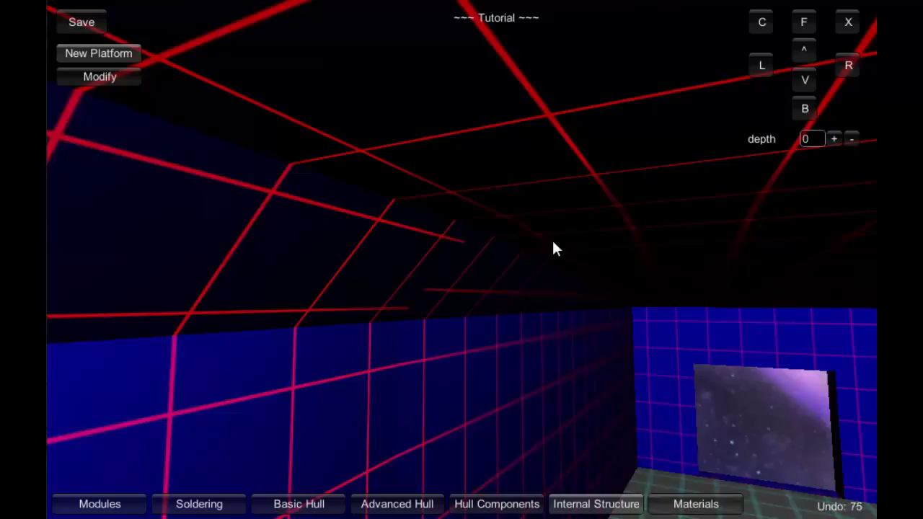
{"action": "left_click_drag", "start_coordinate": [552, 241], "coordinate": [700, 367]}
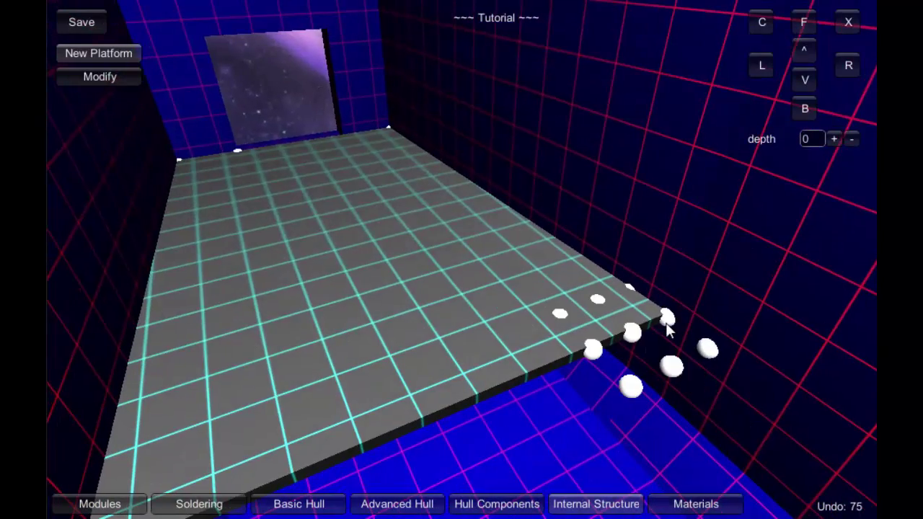
{"action": "left_click", "coordinate": [666, 323]}
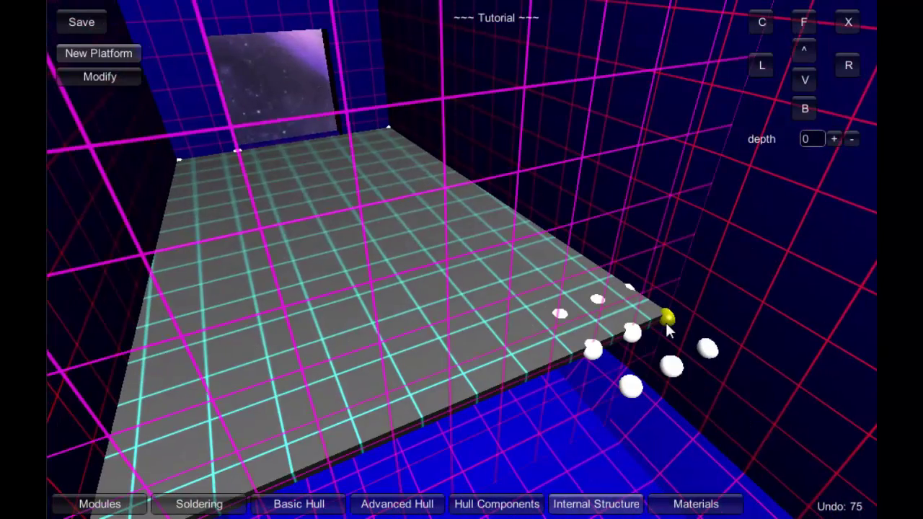
{"action": "left_click_drag", "start_coordinate": [666, 322], "coordinate": [529, 364]}
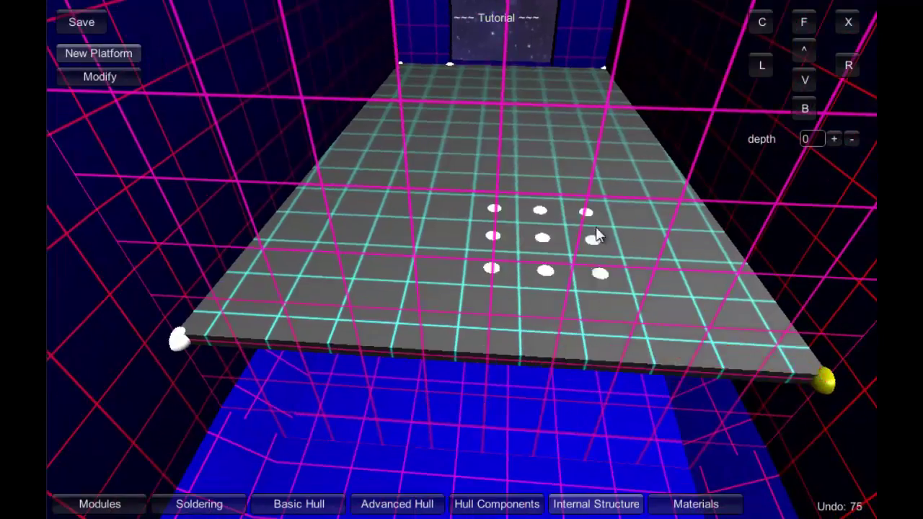
{"action": "left_click_drag", "start_coordinate": [598, 201], "coordinate": [640, 136]}
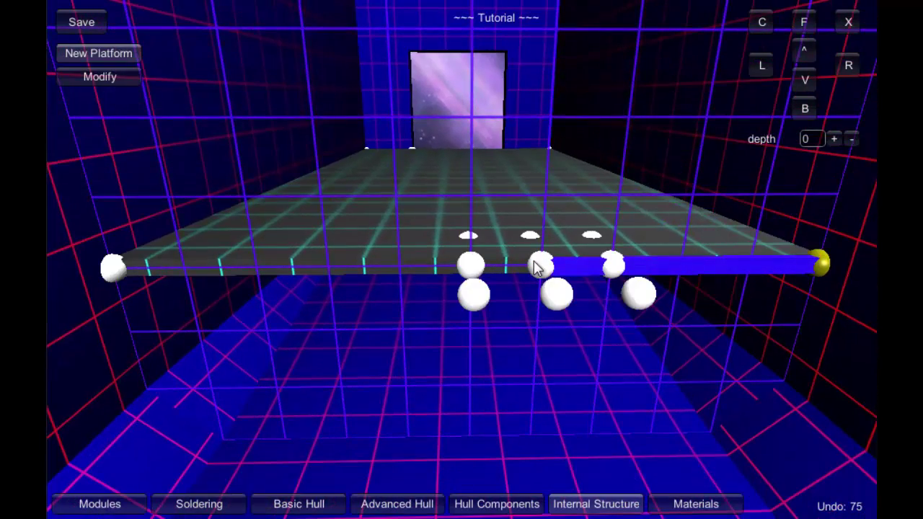
- Outline the wall's lower edge along the floor from side wall to side wall, leaving a 2-by-2-cell doorway in the middle
{"action": "left_click", "coordinate": [538, 266]}
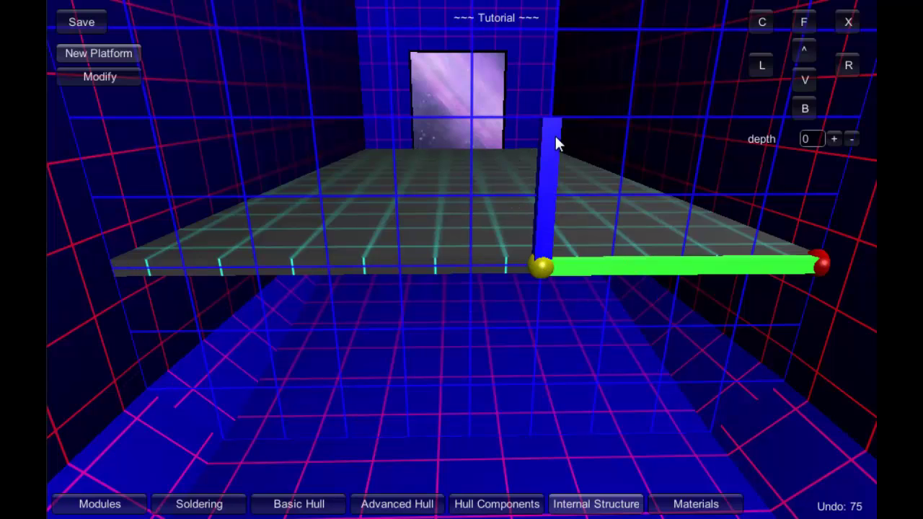
{"action": "left_click", "coordinate": [555, 122]}
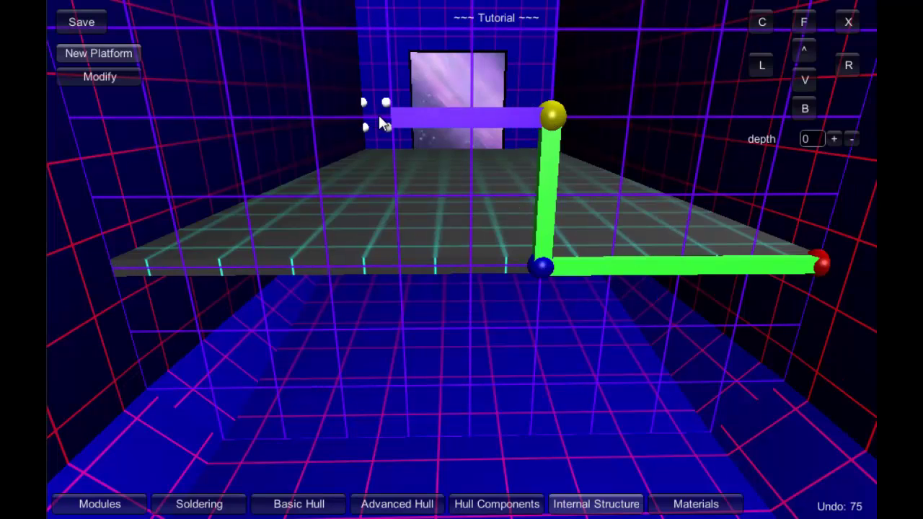
{"action": "left_click", "coordinate": [385, 117]}
{"action": "left_click", "coordinate": [398, 266]}
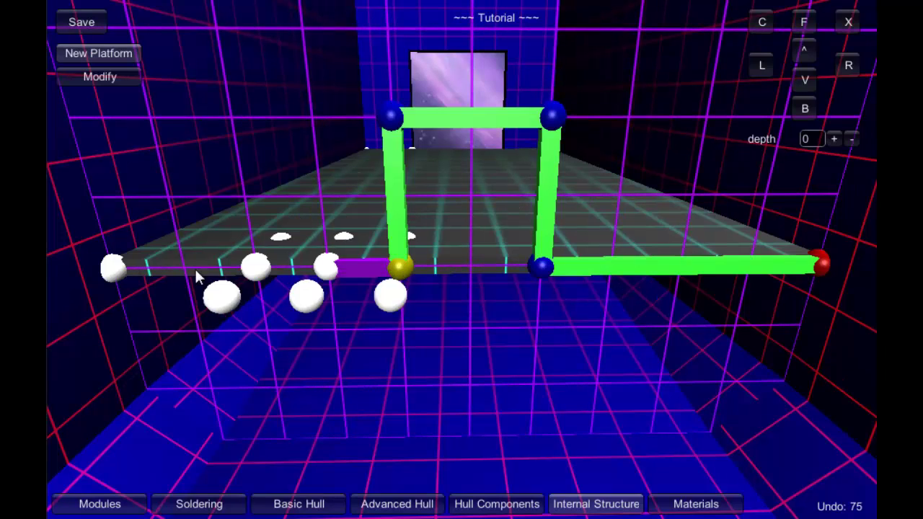
{"action": "left_click", "coordinate": [102, 267]}
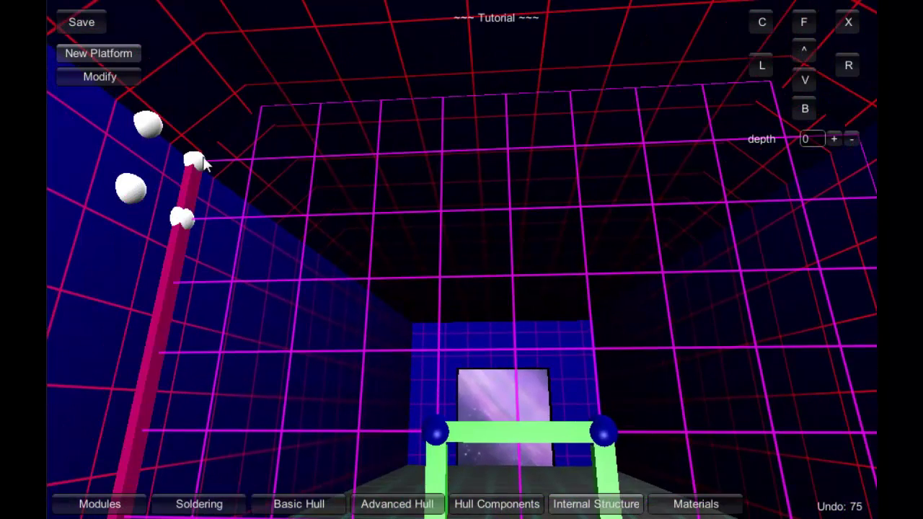
- Continue the wall outline up the side wall, across the ceiling with its bevelled corners and down the opposite side wall, closing it at floor level
{"action": "left_click", "coordinate": [202, 161]}
{"action": "left_click", "coordinate": [267, 105]}
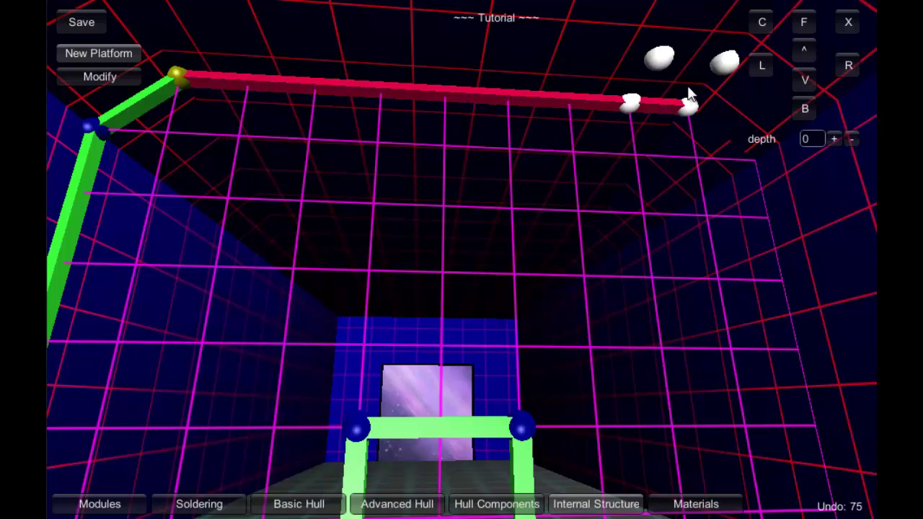
{"action": "left_click", "coordinate": [689, 105]}
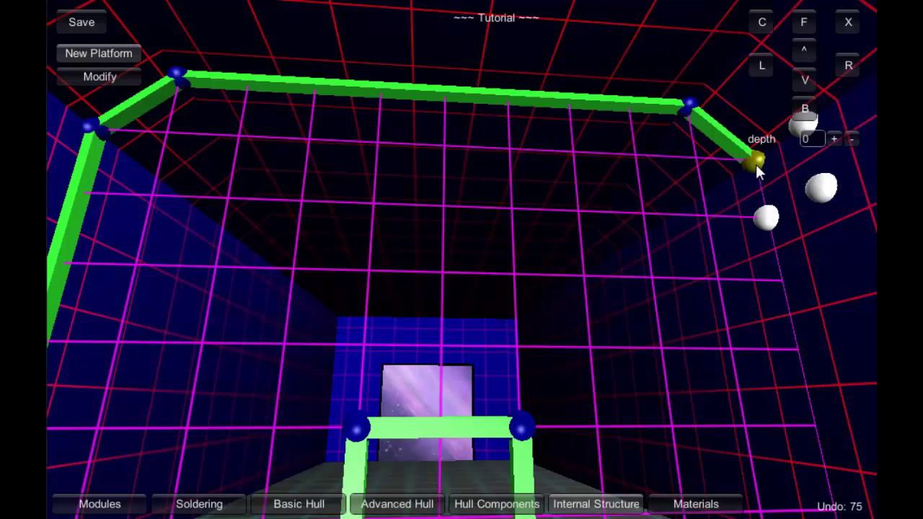
{"action": "left_click_drag", "start_coordinate": [758, 173], "coordinate": [797, 441]}
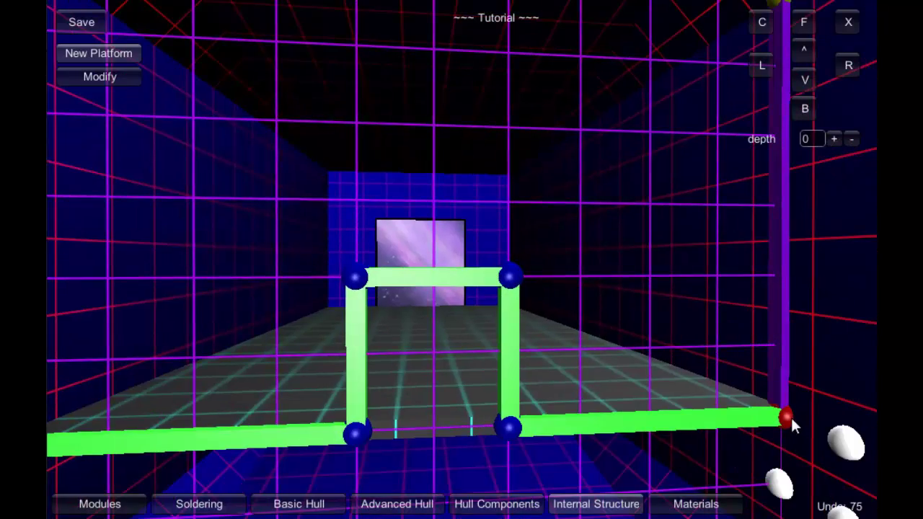
{"action": "left_click", "coordinate": [788, 417]}
- Start a third platform at the doorway's lower corner on the wall's far side, on a horizontal plane level with the floor
{"action": "left_click_drag", "start_coordinate": [642, 418], "coordinate": [181, 438]}
{"action": "key", "text": "w"}
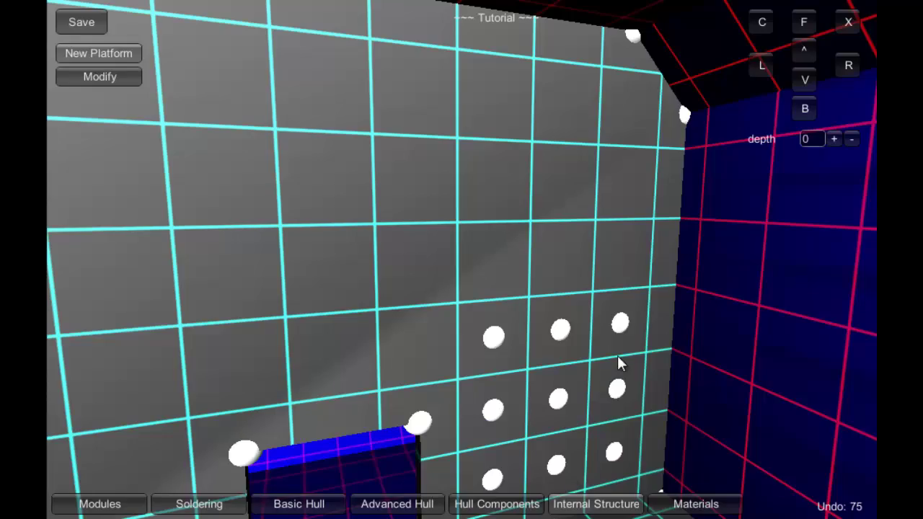
{"action": "left_click_drag", "start_coordinate": [377, 252], "coordinate": [393, 382]}
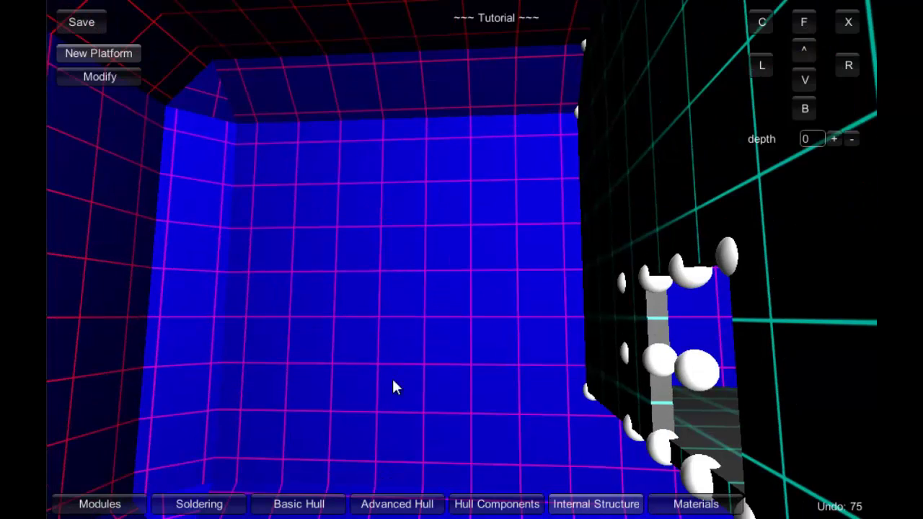
{"action": "left_click", "coordinate": [660, 450]}
{"action": "left_click_drag", "start_coordinate": [660, 450], "coordinate": [523, 128]}
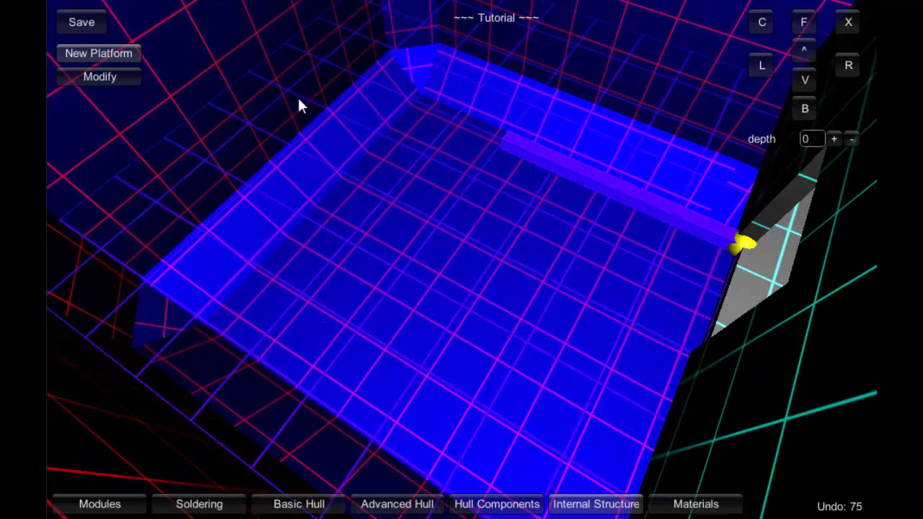
{"action": "left_click_drag", "start_coordinate": [325, 214], "coordinate": [205, 111]}
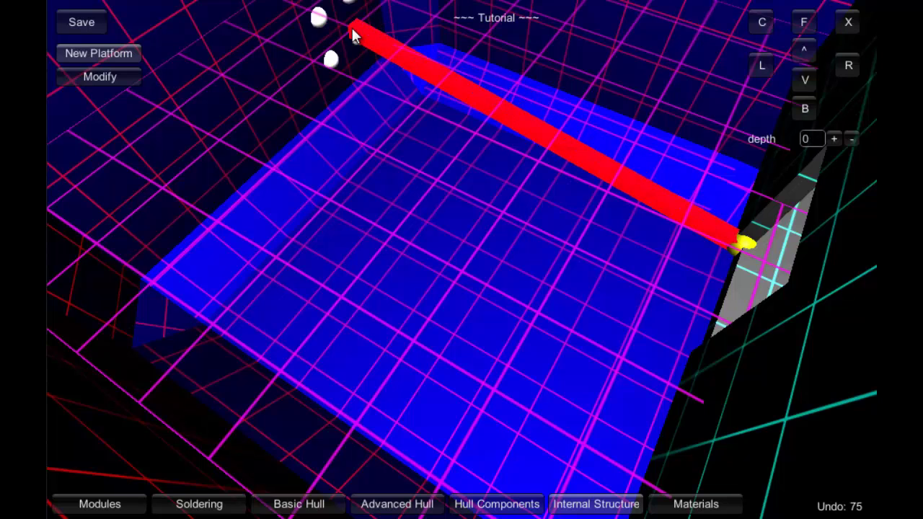
- Outline a two-cell-wide walkway from the doorway to the hull wall opposite, and close it at the doorway's start corner
{"action": "left_click", "coordinate": [352, 27]}
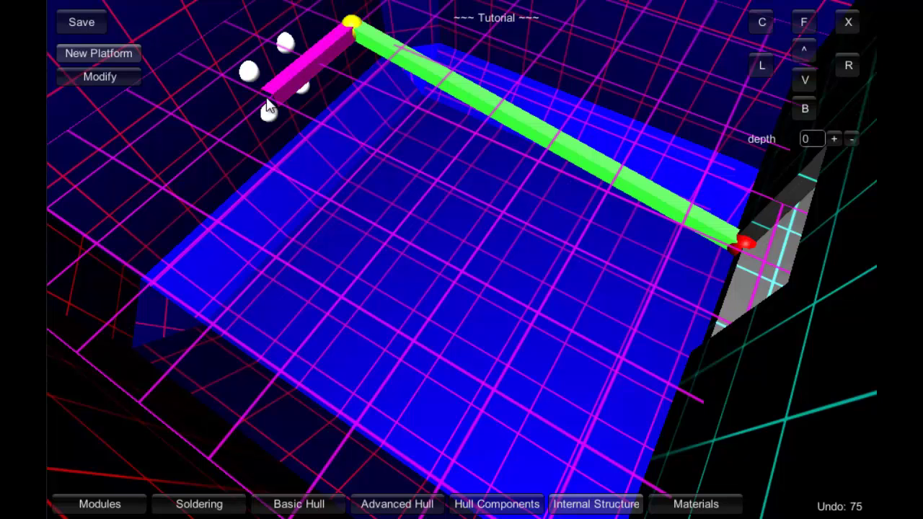
{"action": "left_click", "coordinate": [266, 105]}
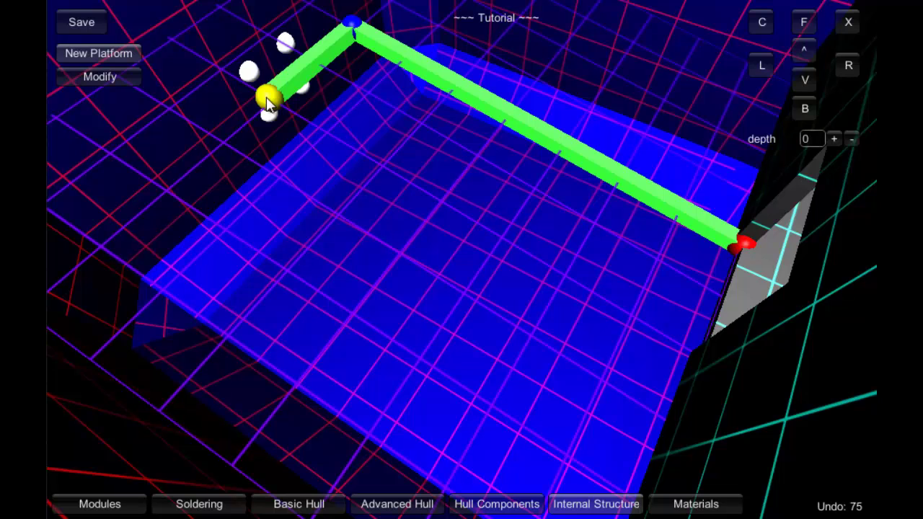
{"action": "right_click", "coordinate": [636, 328]}
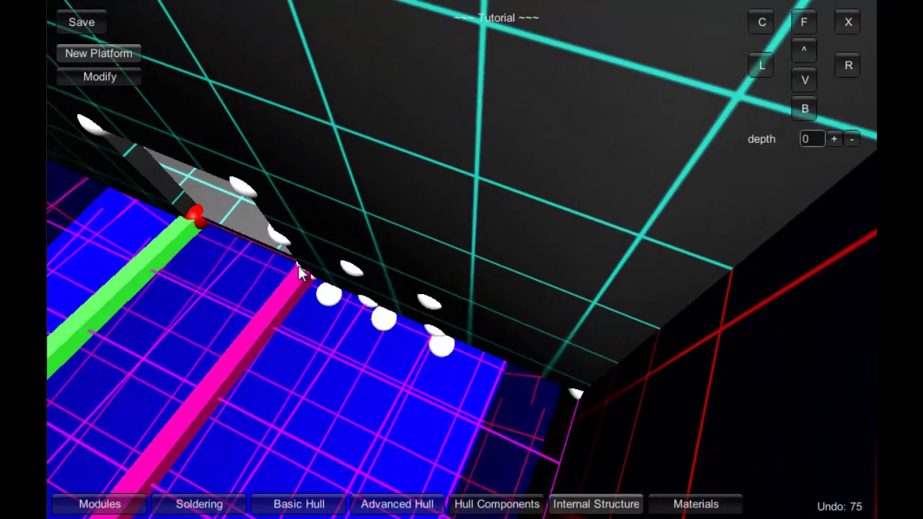
{"action": "left_click", "coordinate": [298, 265]}
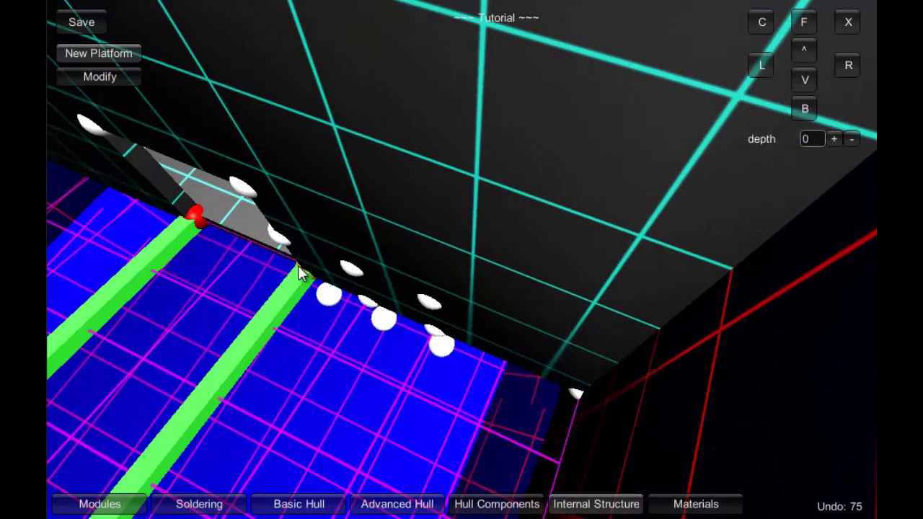
{"action": "left_click", "coordinate": [196, 219]}
{"action": "right_click", "coordinate": [197, 219]}
{"action": "right_click", "coordinate": [98, 311]}
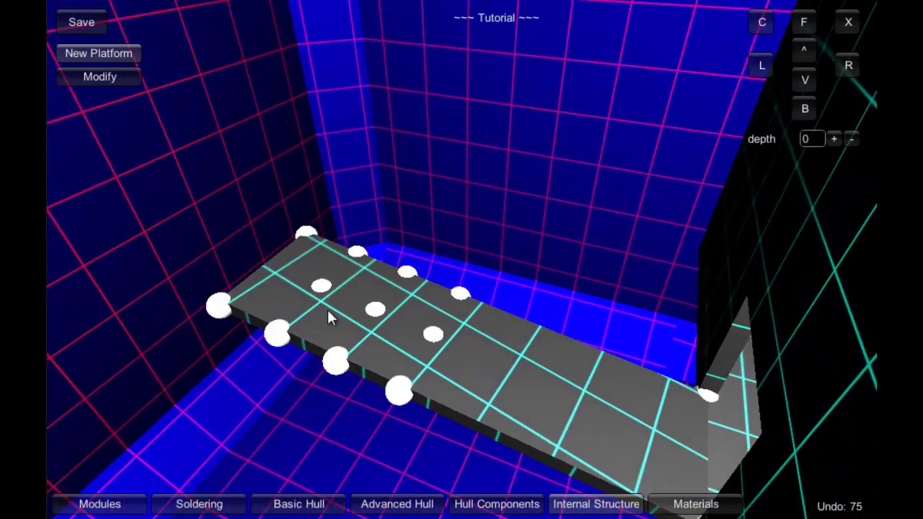
- Inspect the walkway from below and from above, and the doorway from both sides of the cross wall
{"action": "left_click_drag", "start_coordinate": [327, 314], "coordinate": [280, 187]}
{"action": "scroll", "coordinate": [662, 254], "scroll_direction": "up", "scroll_amount": 3}
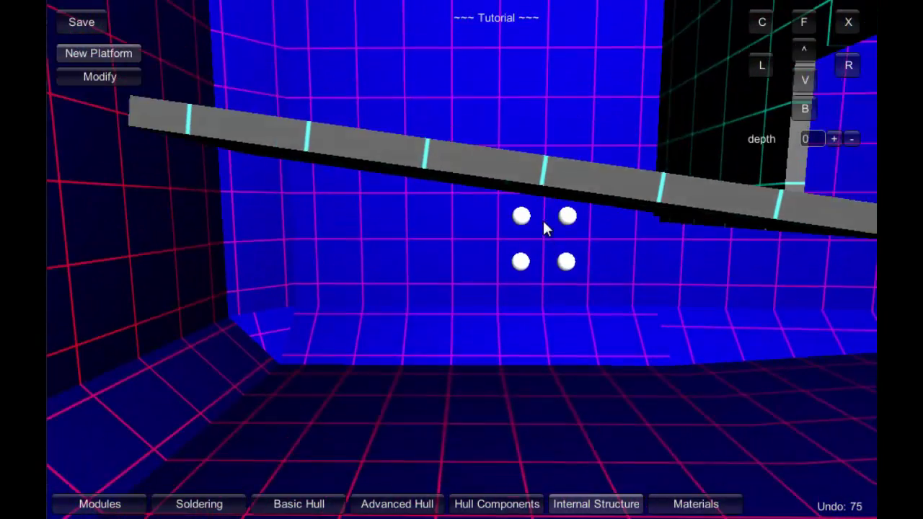
{"action": "key", "text": "space"}
{"action": "key", "text": "w"}
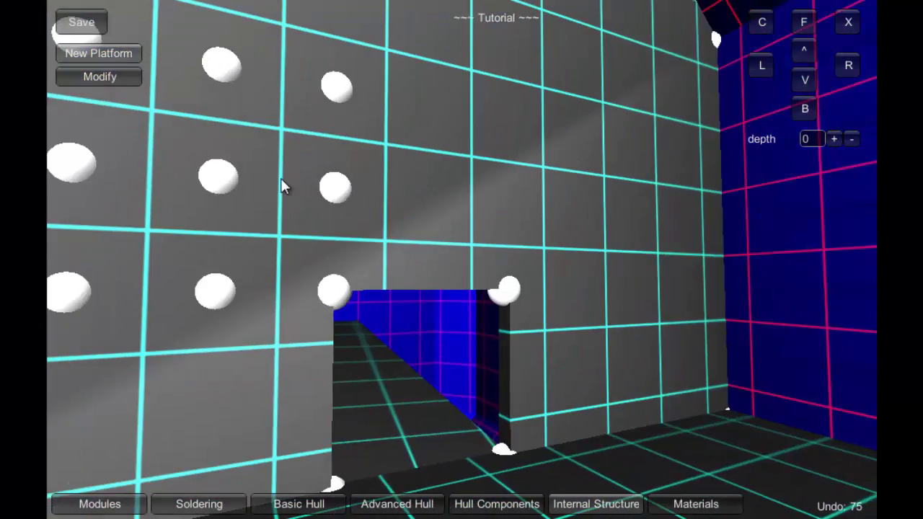
{"action": "key", "text": "w"}
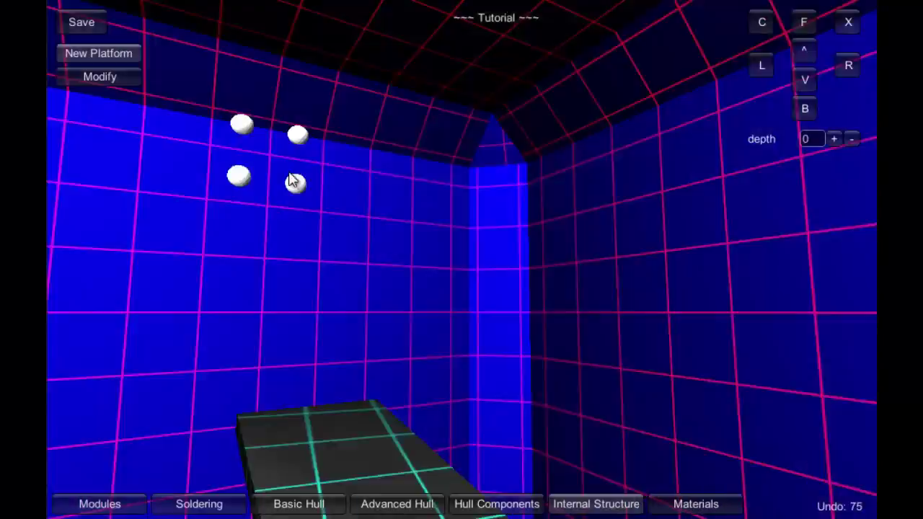
{"action": "left_click_drag", "start_coordinate": [290, 174], "coordinate": [617, 252]}
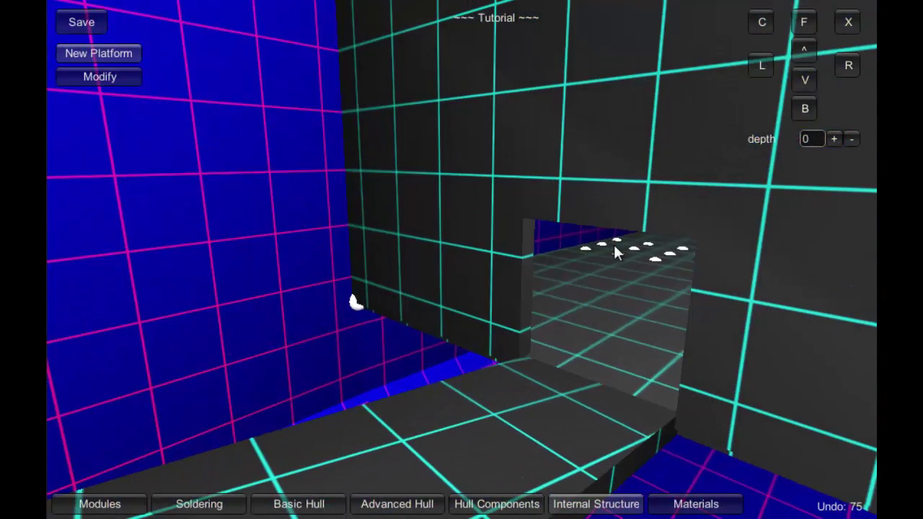